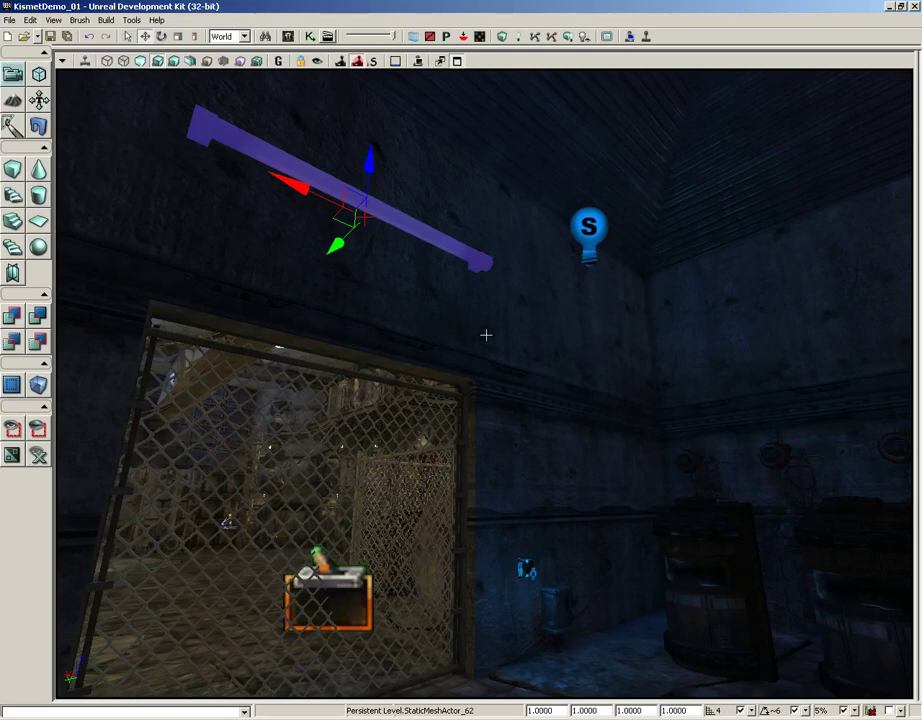
- Find the purple fixture's mesh S_LT_Light_SM_fluorescent01b in the Content Browser, moved lower right
mouse_move(486, 335)
right_down()
mouse_move(482, 237)
mouse_move(475, 292)
mouse_move(487, 335)
right_up()
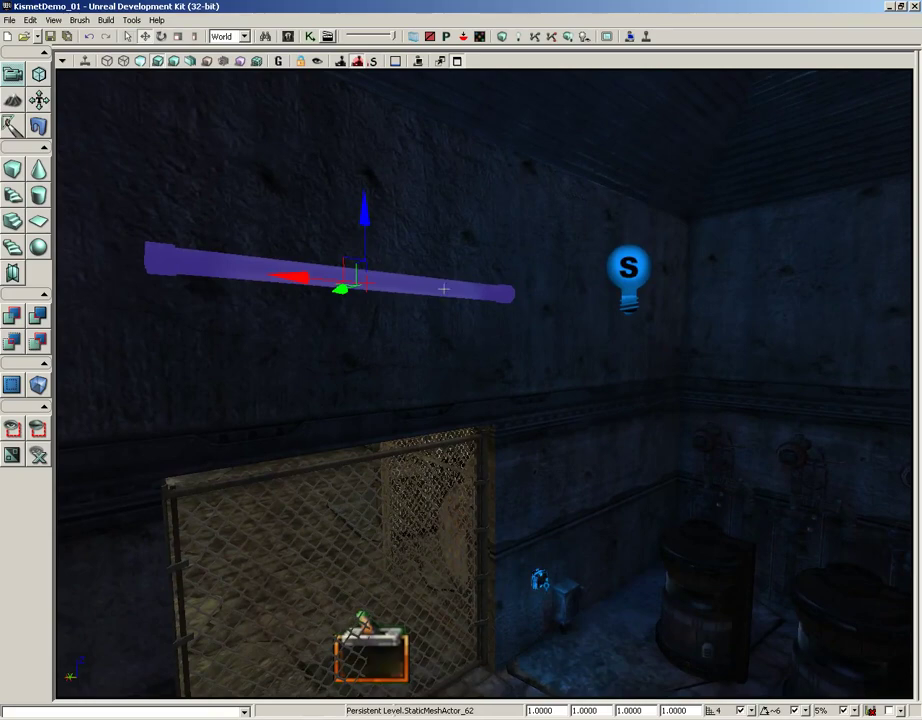
right_click(394, 285)
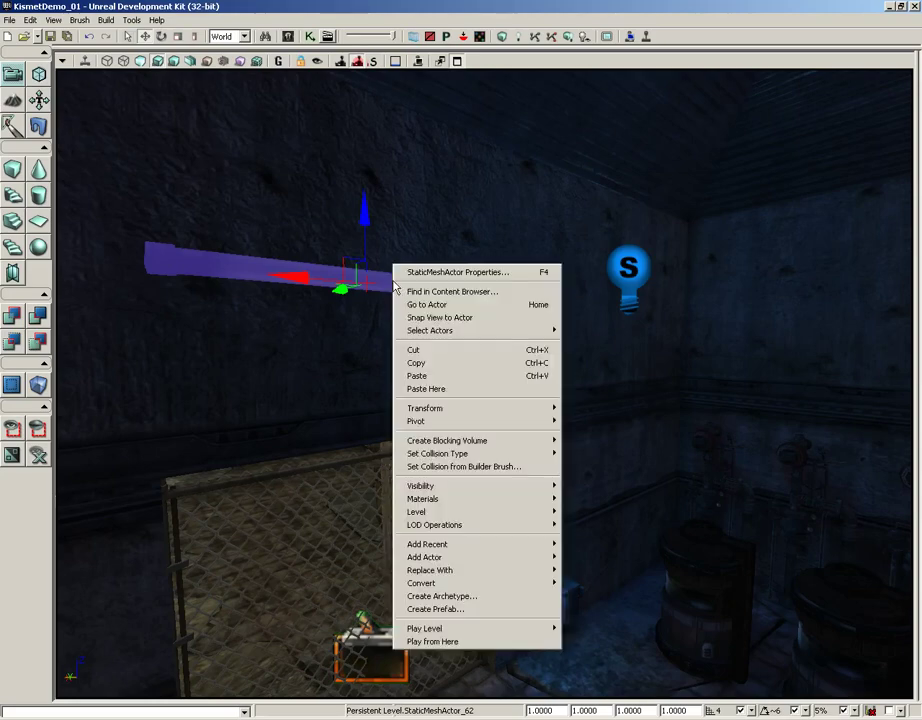
click(448, 292)
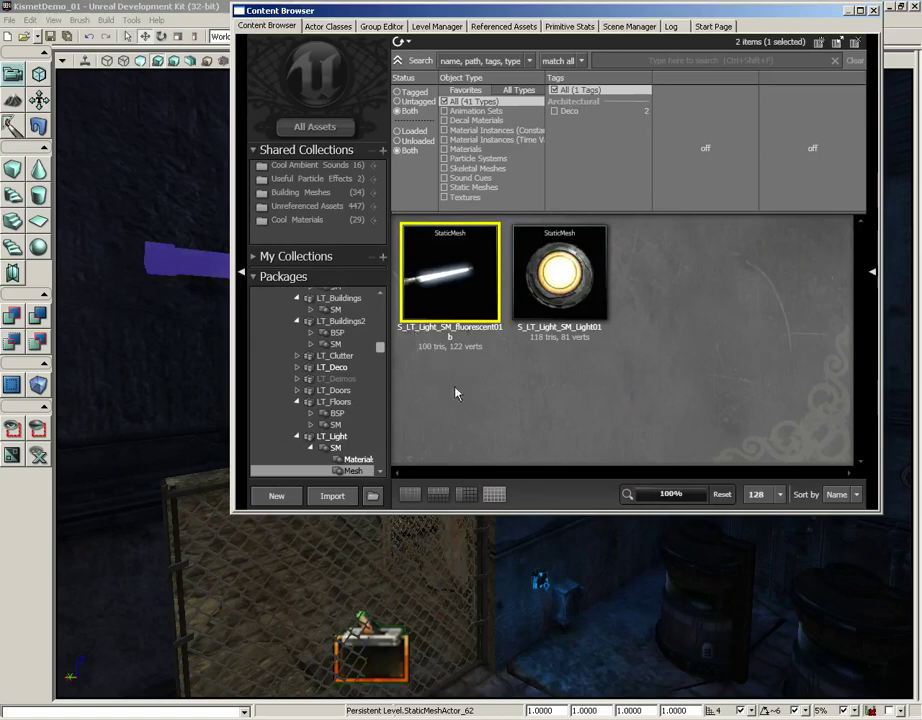
mouse_move(449, 267)
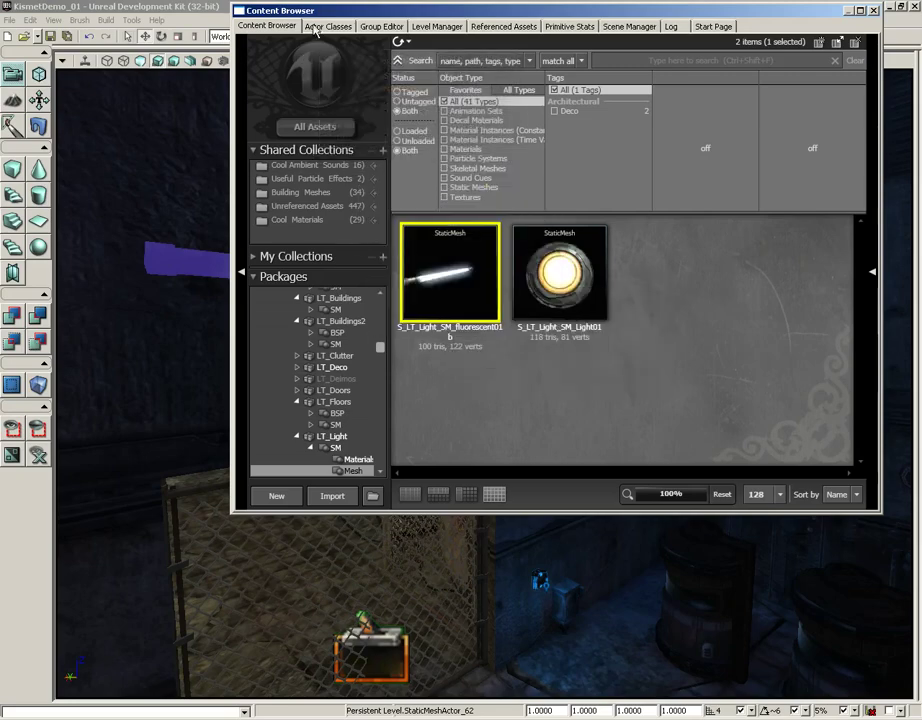
drag(335, 15, 361, 159)
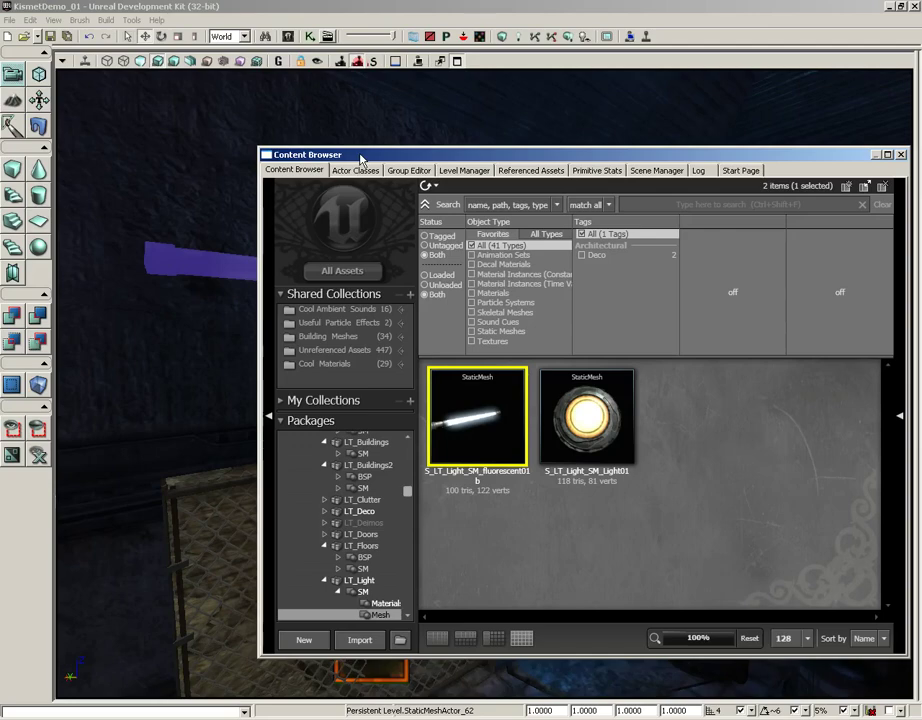
- Open the fluorescent mesh, expand LODInfo > [0] > Elements > [0], and locate material M_LT_Light_SM_Fluorescent01
double_click(483, 436)
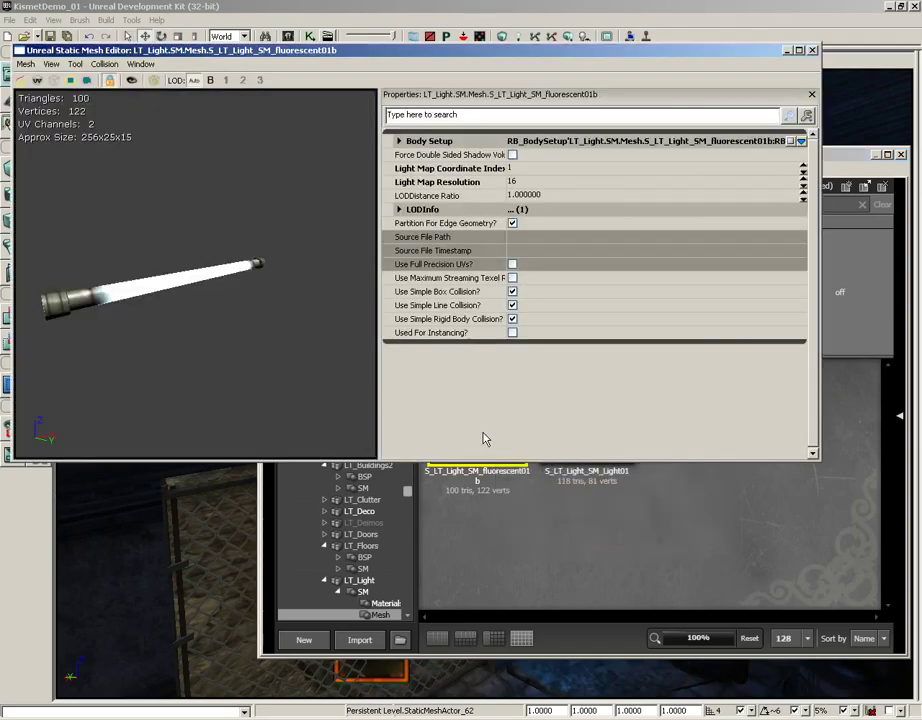
double_click(416, 209)
double_click(430, 223)
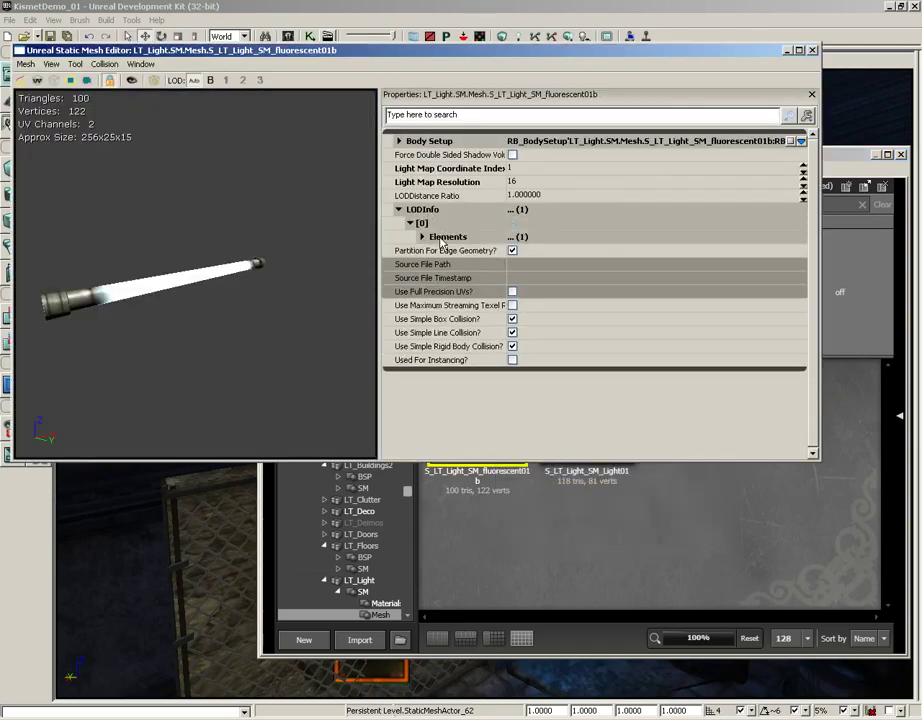
double_click(440, 237)
double_click(446, 250)
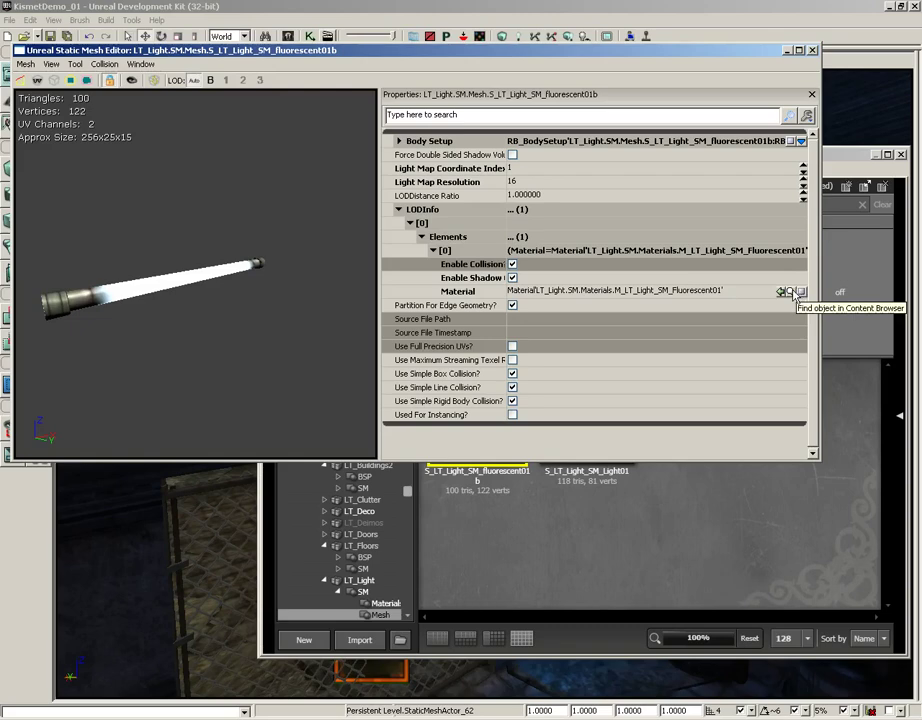
click(794, 291)
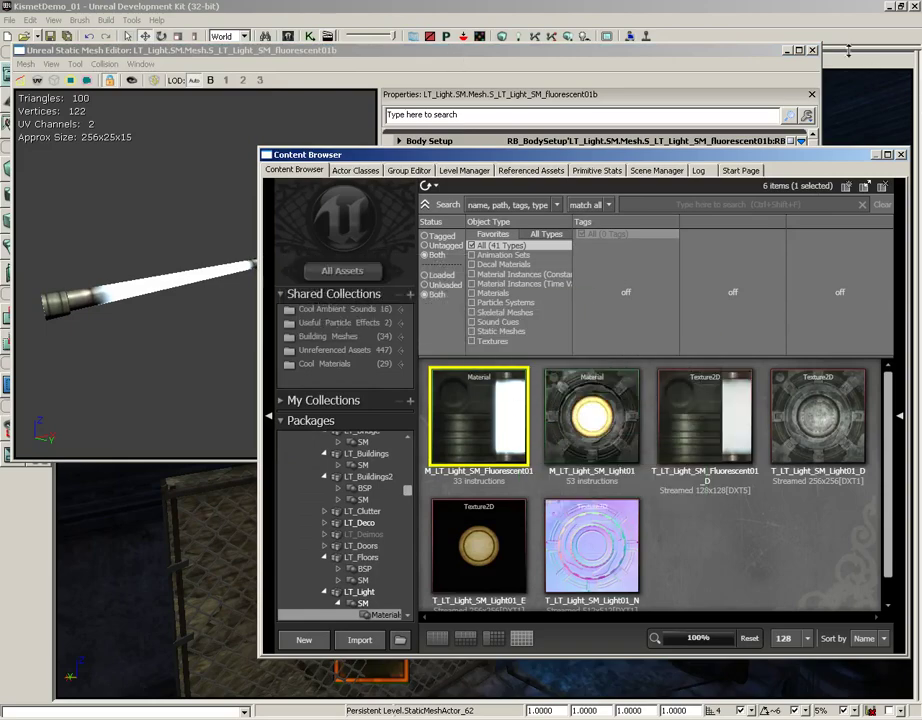
- Close the mesh editor, inspect M_LT_Light_SM_Fluorescent01's nodes including LightColor, then close the Material Editor
click(812, 50)
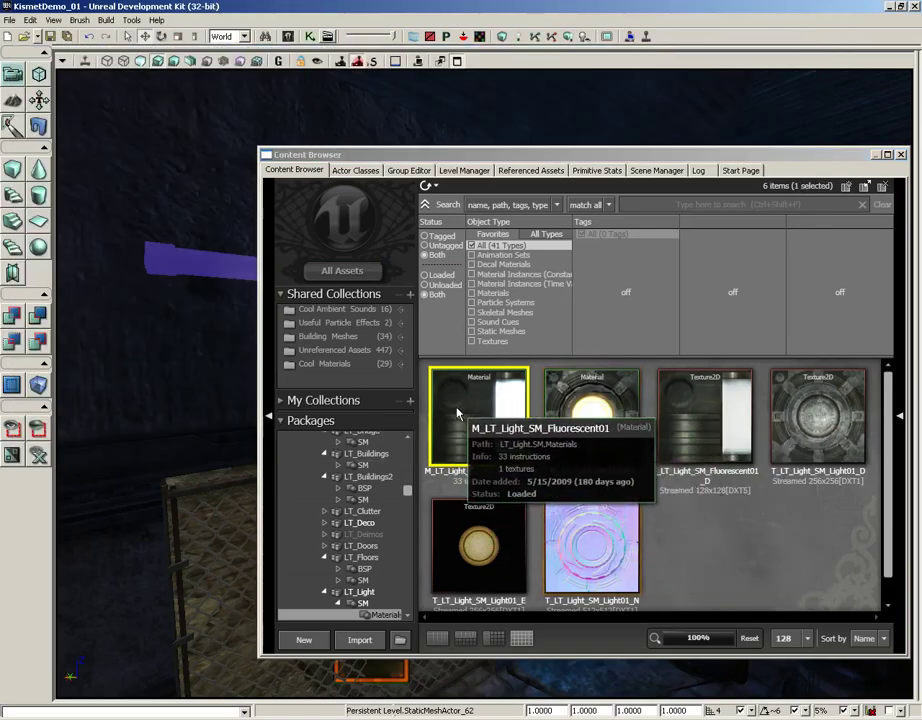
double_click(489, 410)
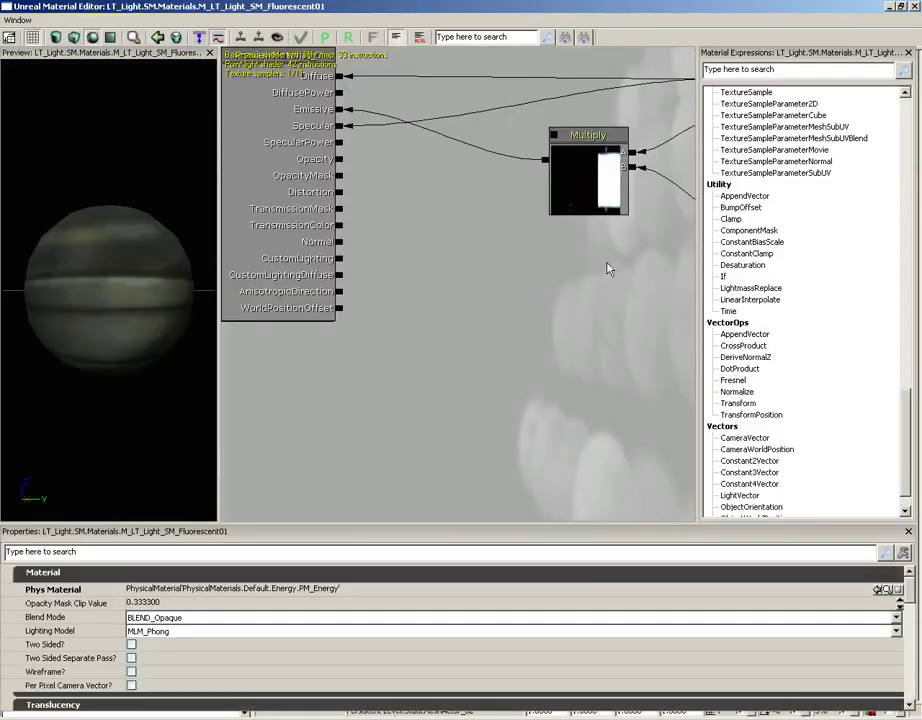
drag(607, 268, 489, 194)
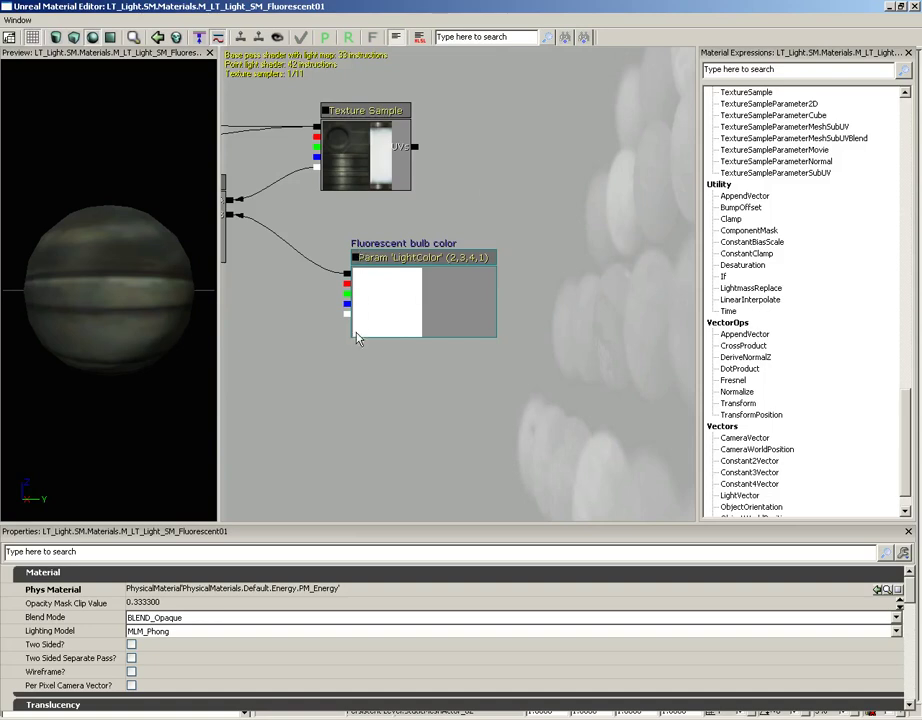
drag(380, 238, 422, 261)
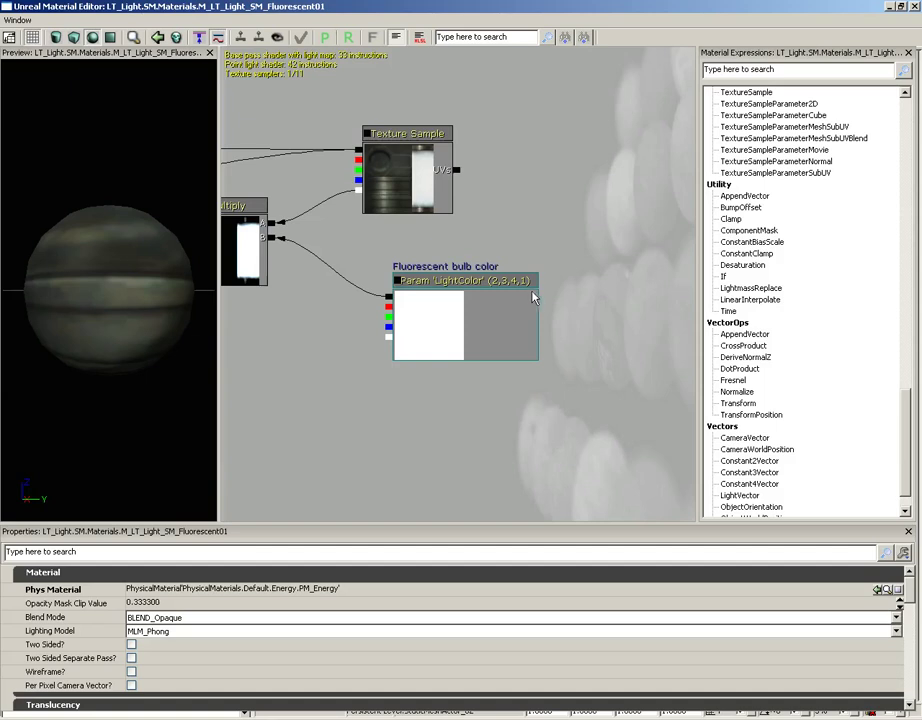
click(913, 7)
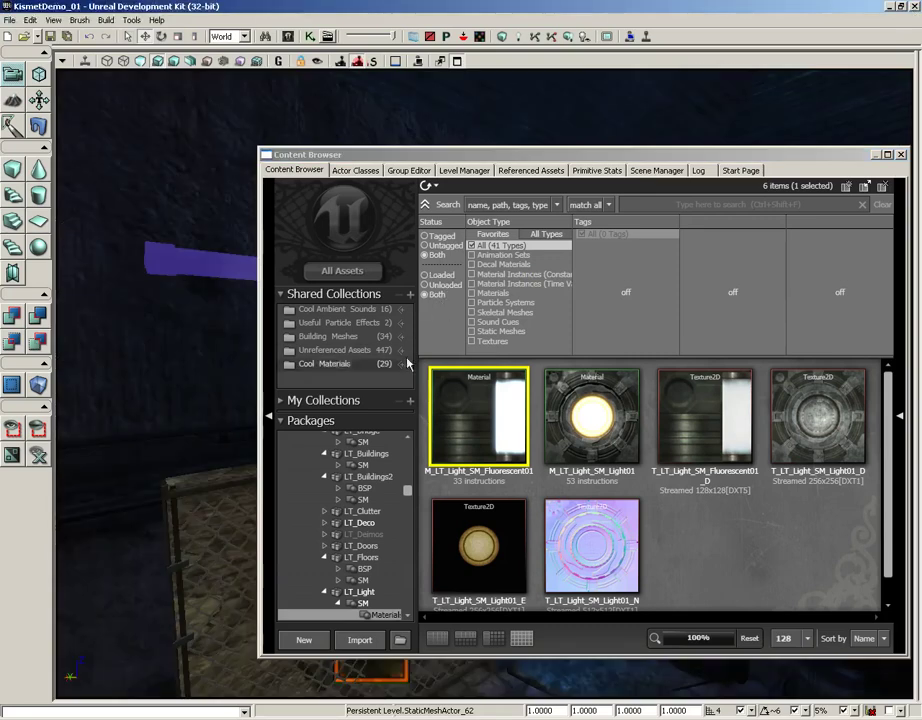
- Create a MaterialInstanceConstant named temp in the KismetDemoAssets package
drag(407, 502, 406, 603)
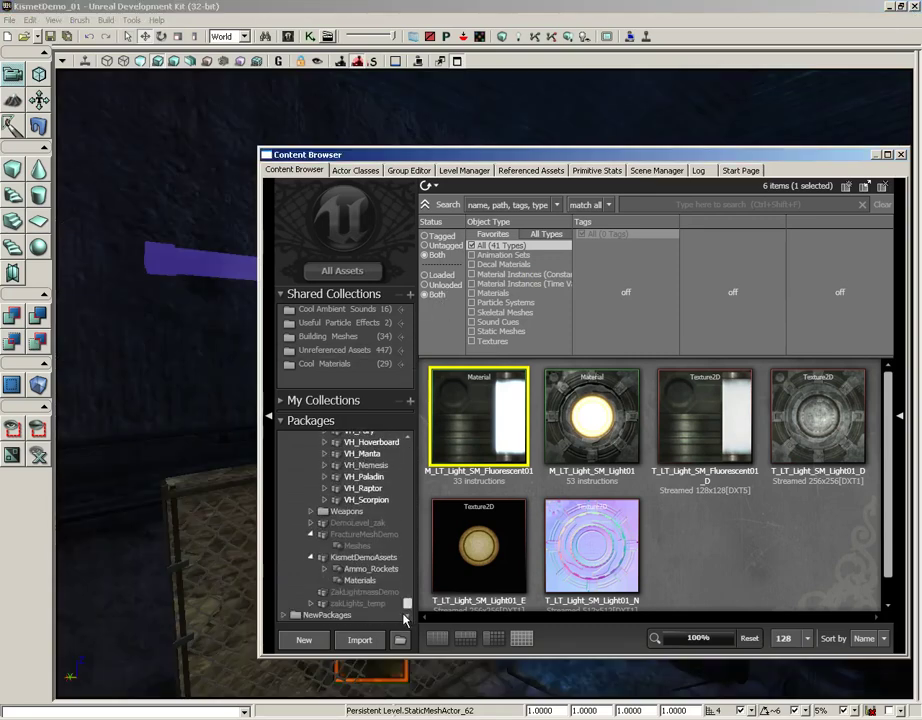
click(378, 566)
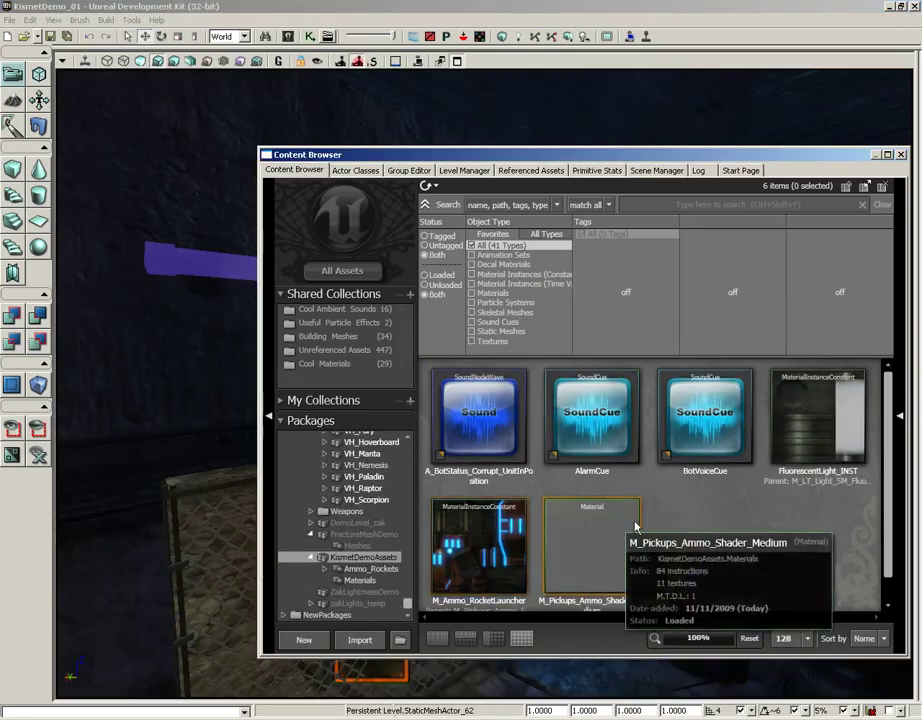
click(845, 412)
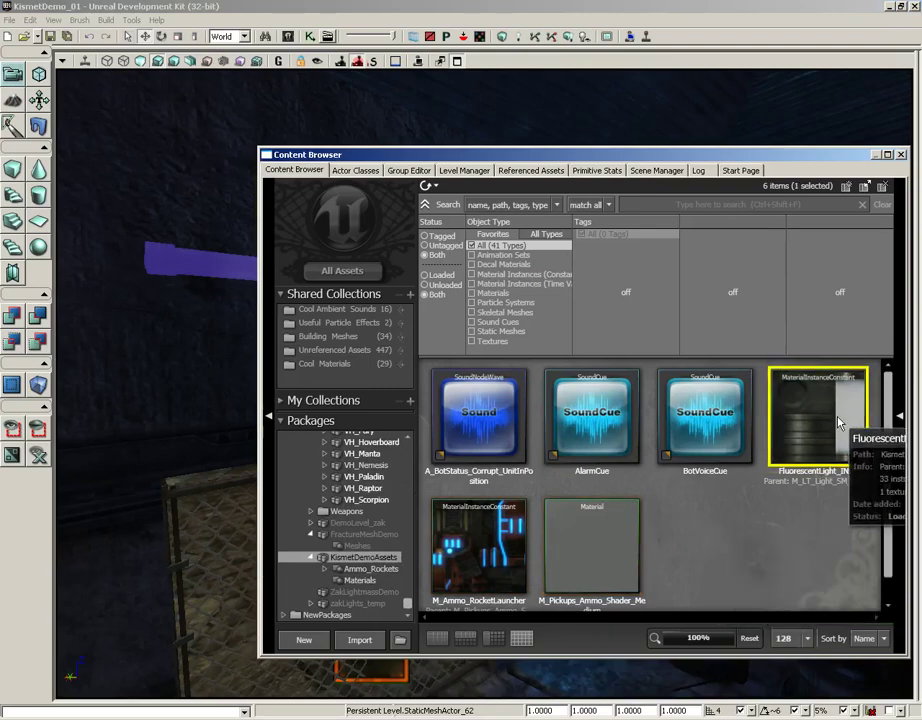
right_click(690, 529)
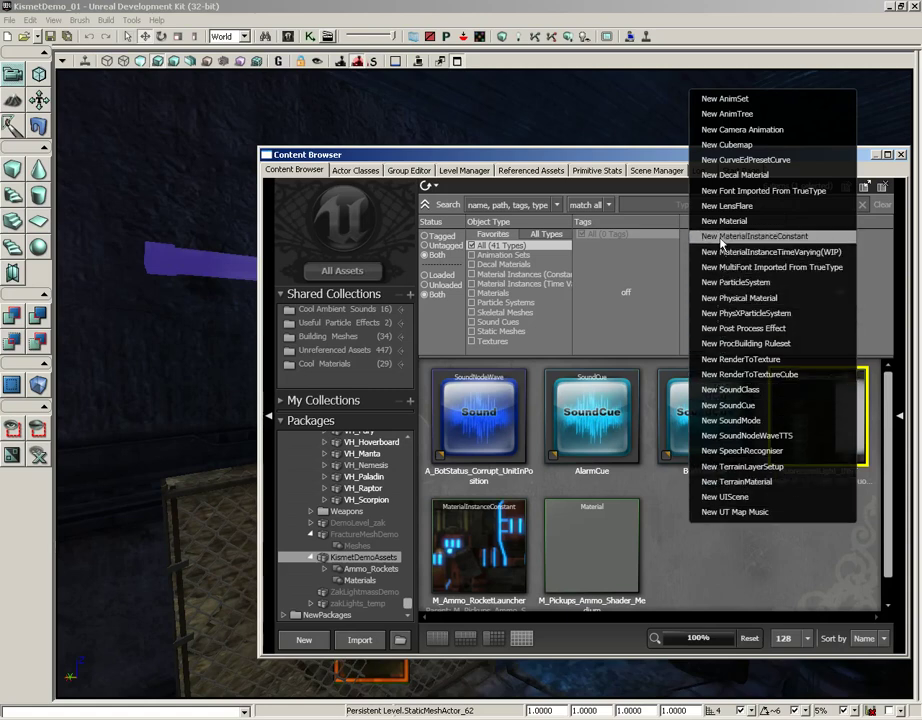
click(721, 237)
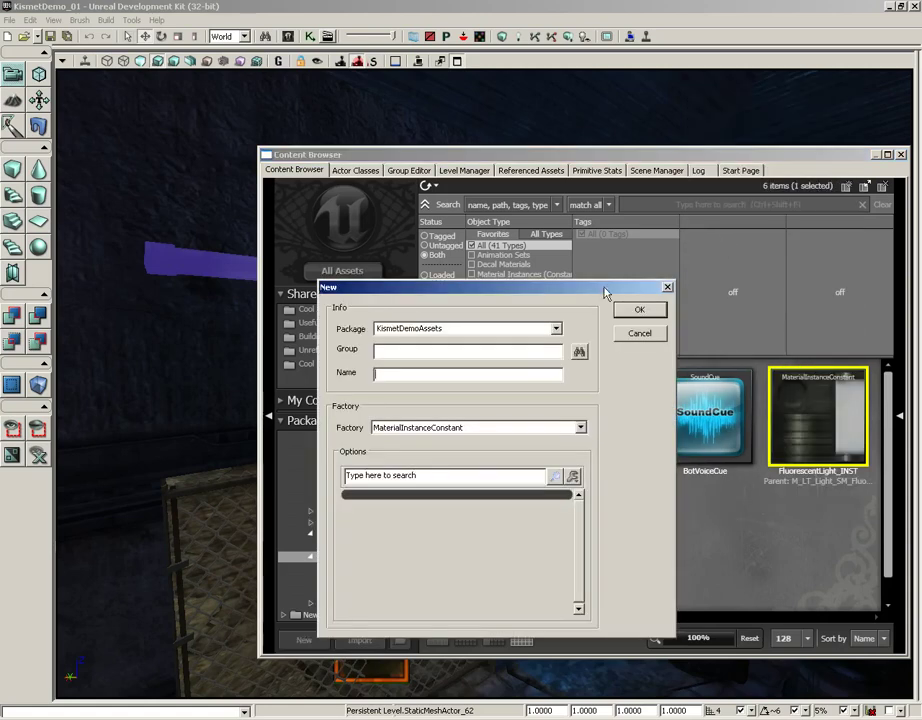
text(temp)
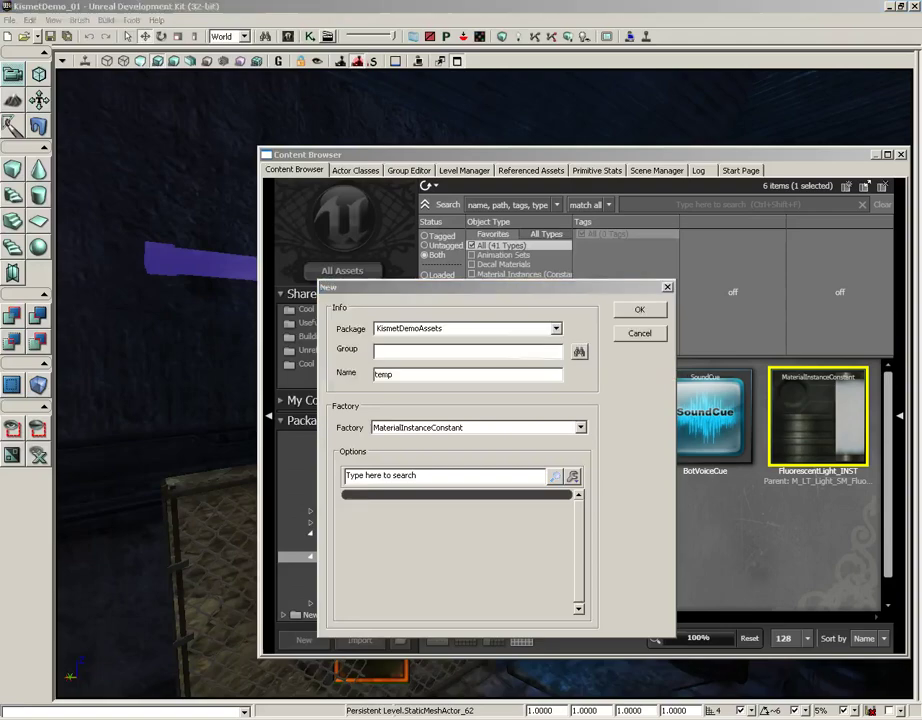
key(Return)
click(520, 7)
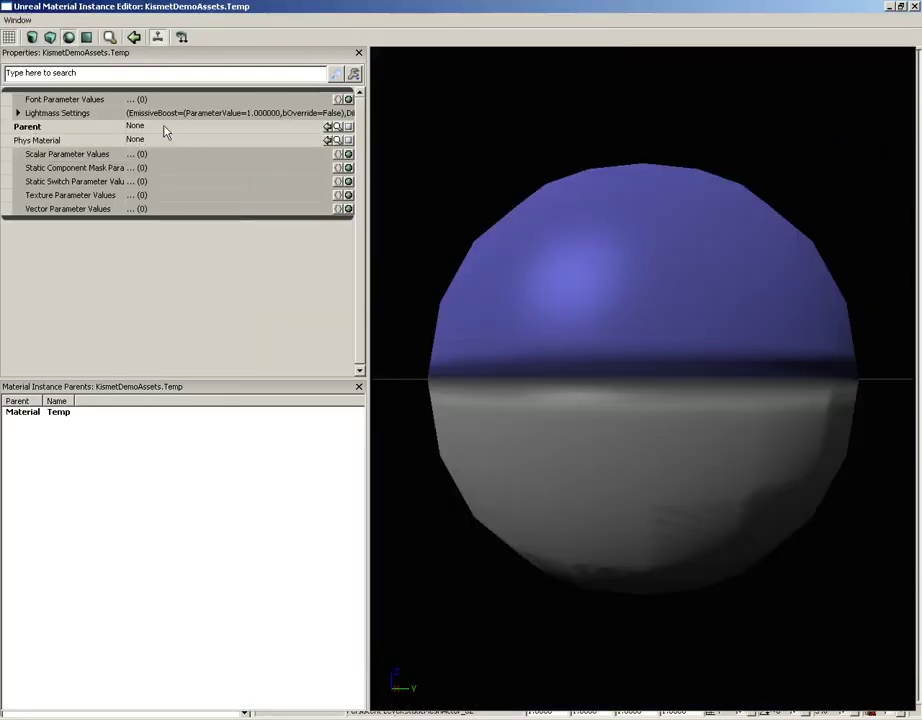
- Maximize the Temp Material Instance Editor, then close it
double_click(838, 12)
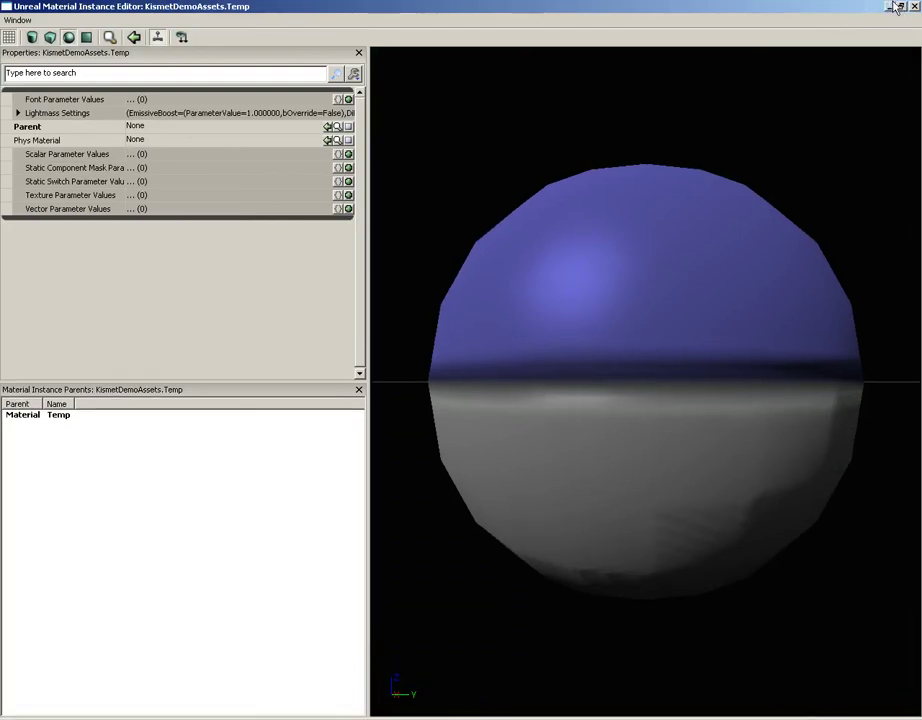
click(913, 6)
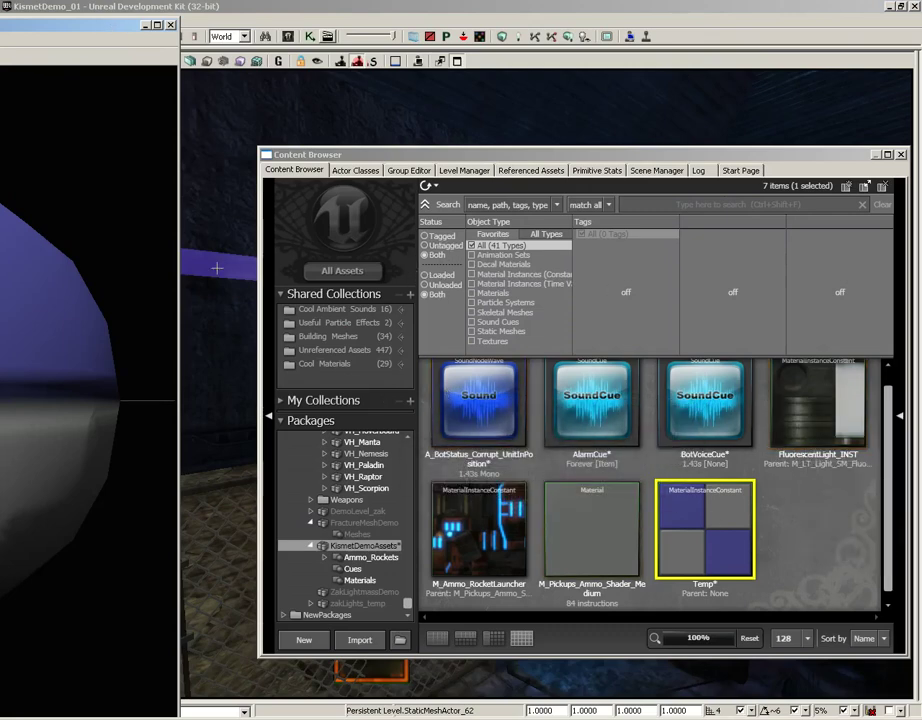
- Find the fixture's mesh again and locate its material M_LT_Light_SM_Fluorescent01 from LODInfo > Elements > [0]
right_click(216, 258)
click(245, 276)
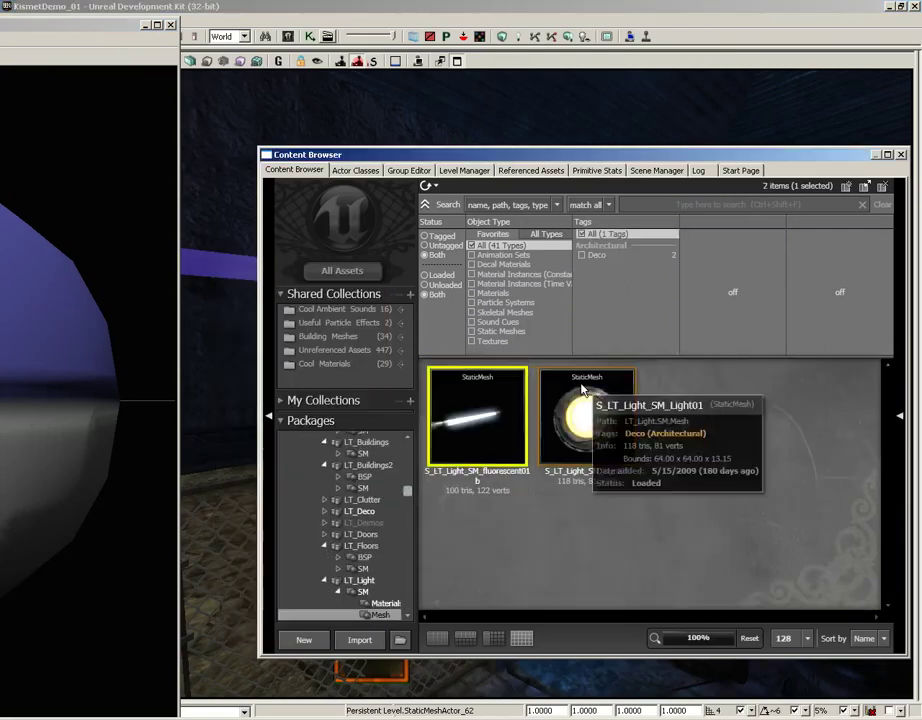
double_click(470, 425)
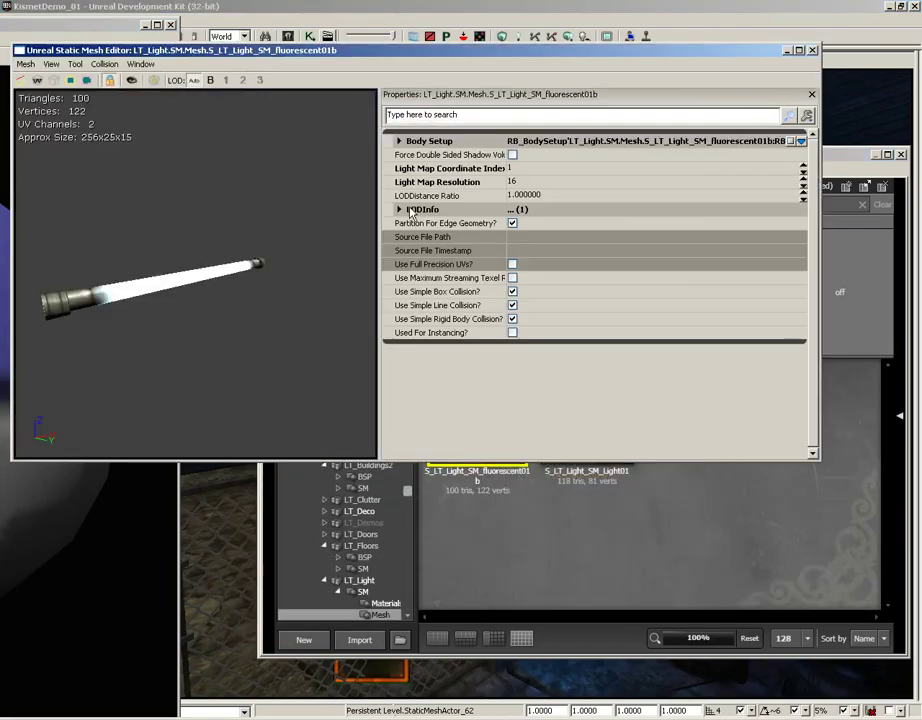
click(401, 210)
click(411, 223)
click(422, 237)
click(433, 251)
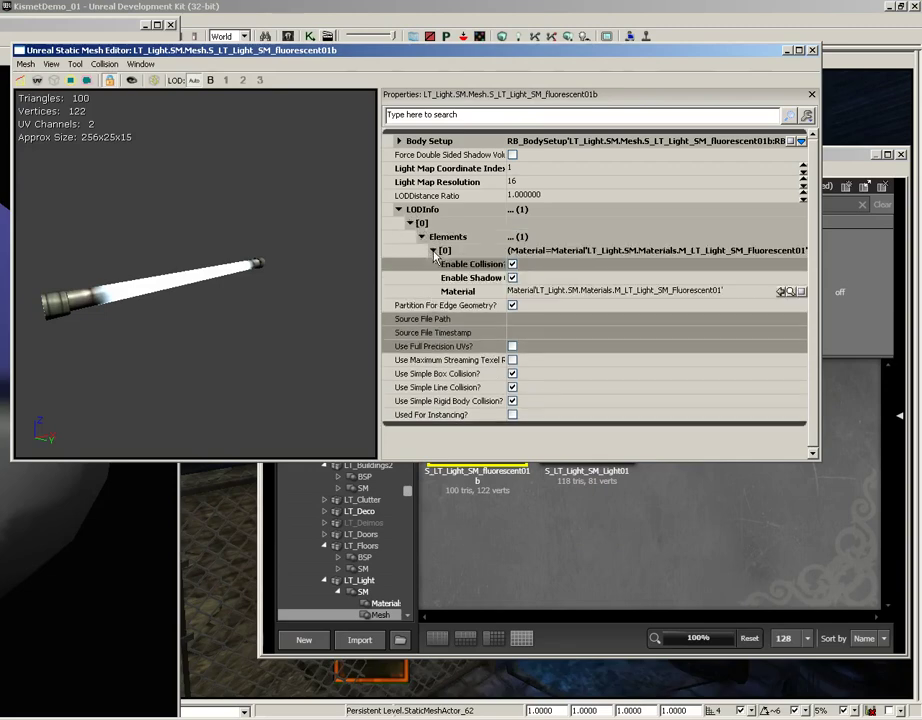
click(790, 291)
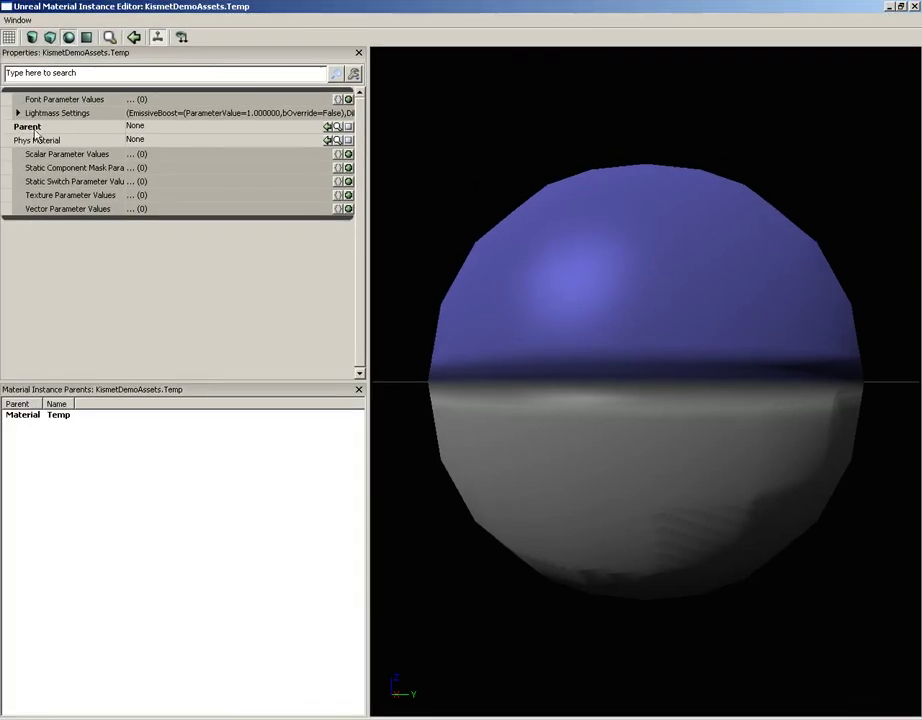
- Set Temp's parent to M_LT_Light_SM_Fluorescent01 and expand its LightColor vector parameter
click(328, 127)
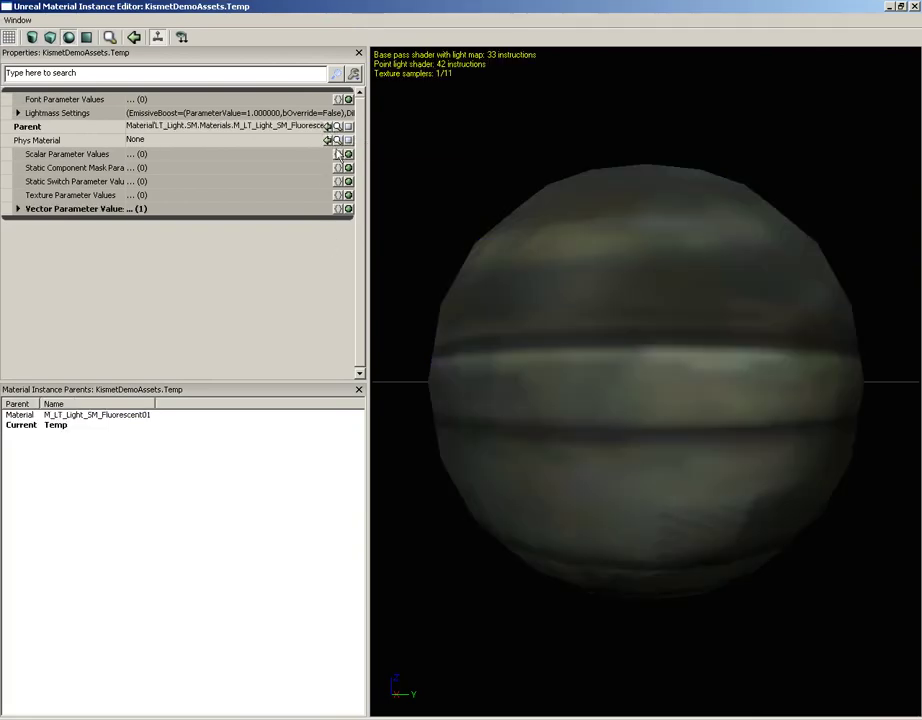
drag(520, 330, 800, 206)
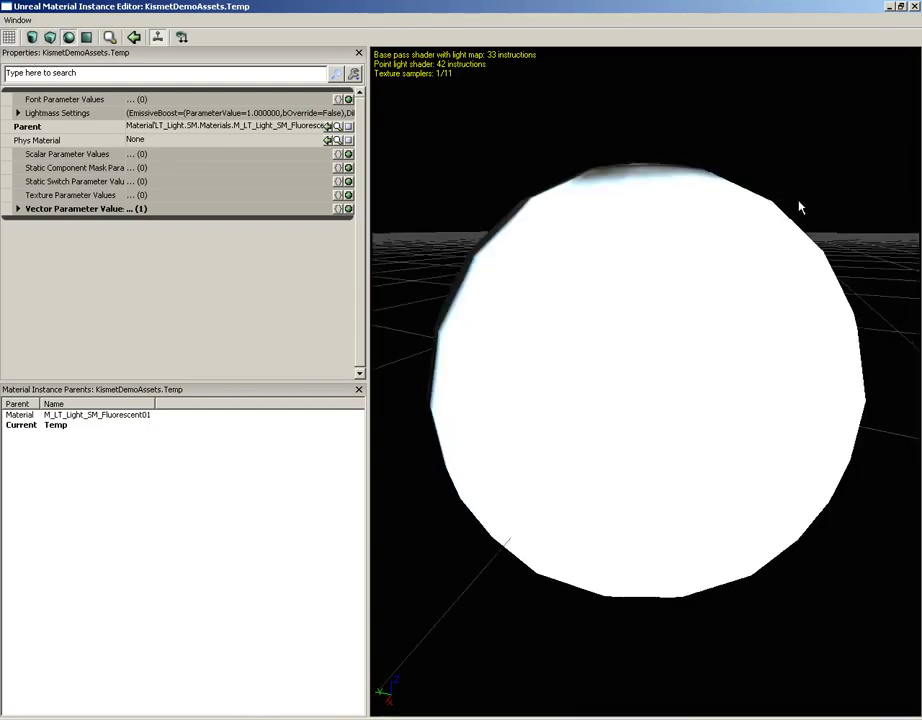
click(18, 210)
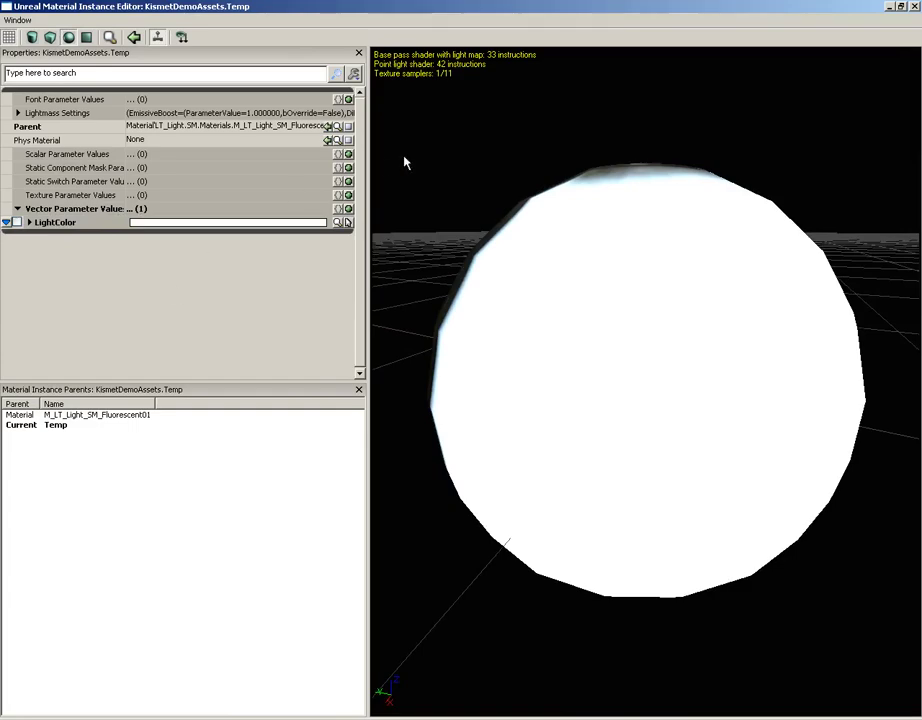
click(29, 223)
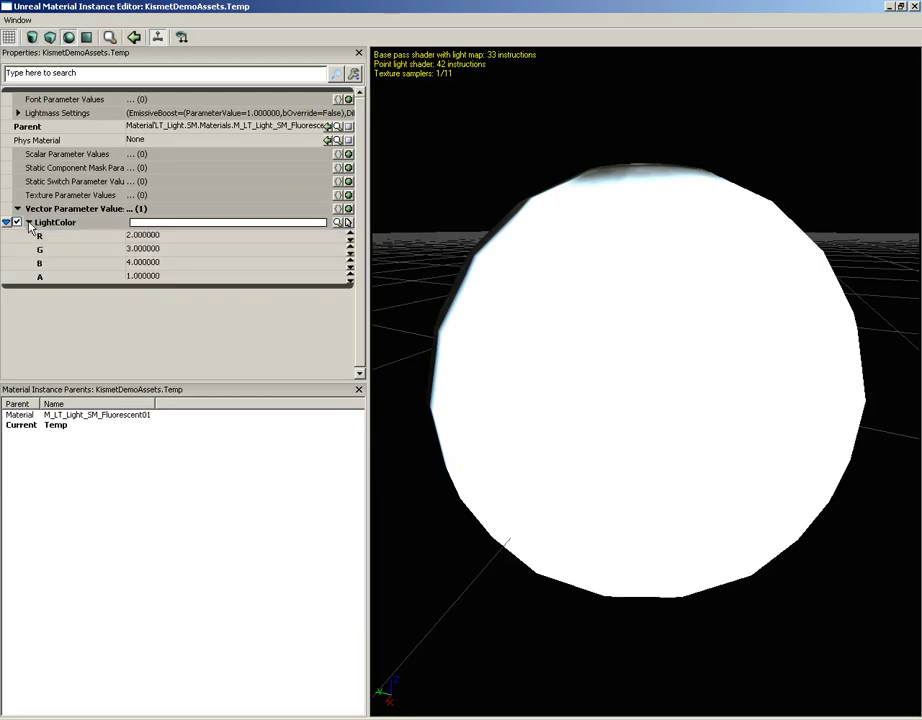
- Set LightColor to red (R 30, G 0, B 0), check the preview, and close the editor
click(250, 236)
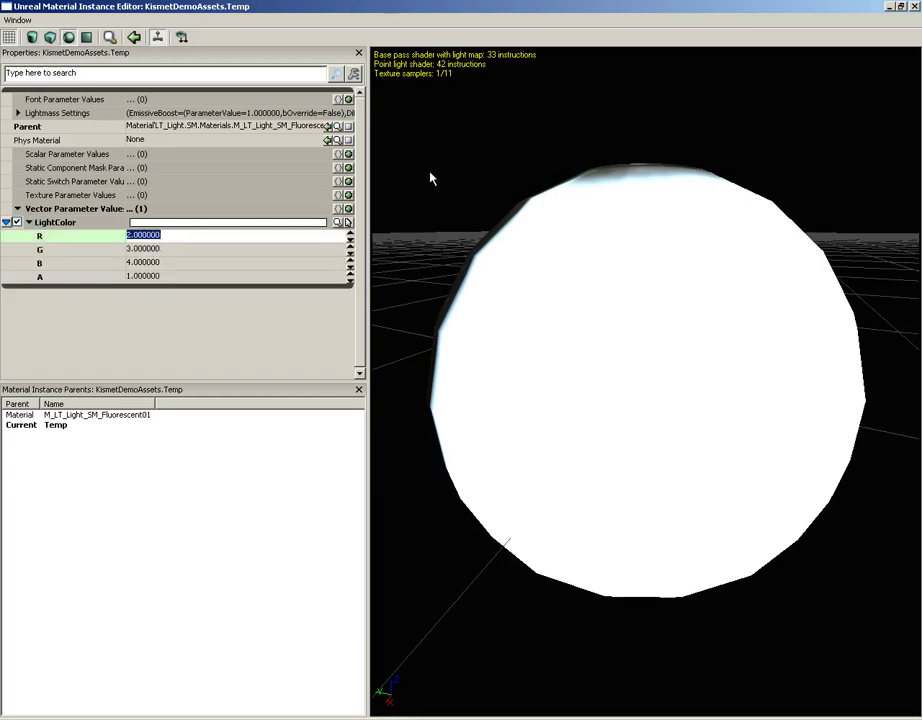
text(0)
key(Tab)
text(0)
key(Tab)
text(0)
key(Return)
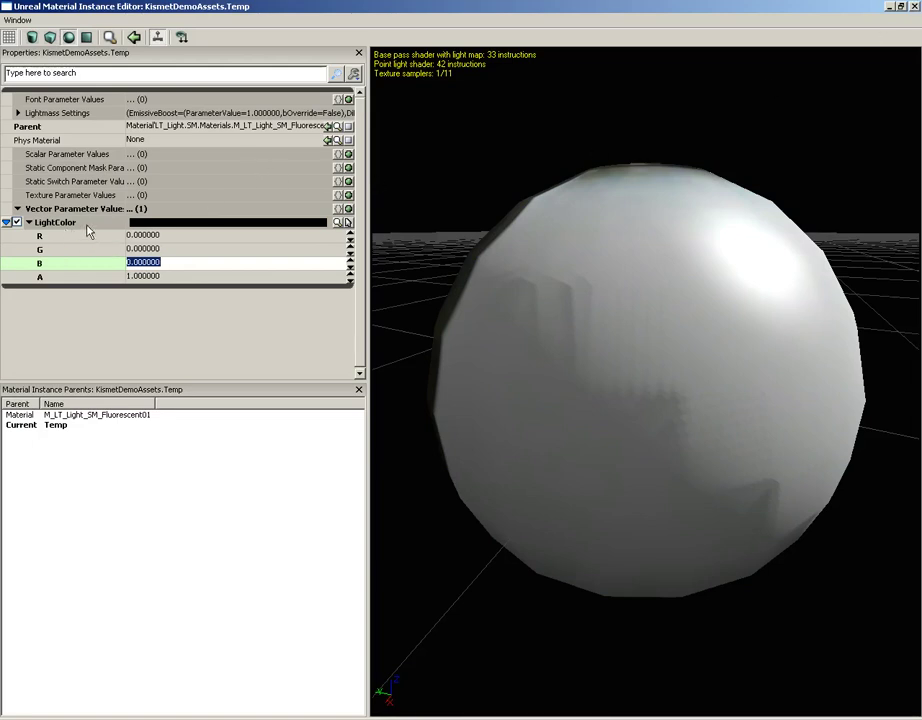
click(153, 236)
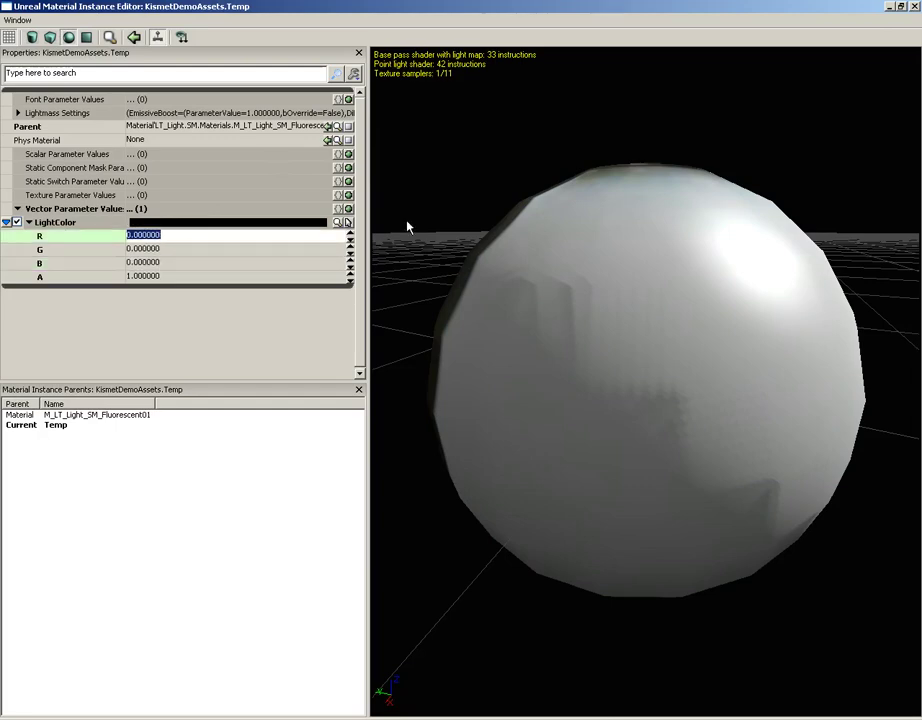
text(30)
key(Return)
mouse_move(620, 230)
mouse_down()
mouse_move(632, 253)
mouse_move(716, 136)
mouse_move(453, 226)
mouse_up()
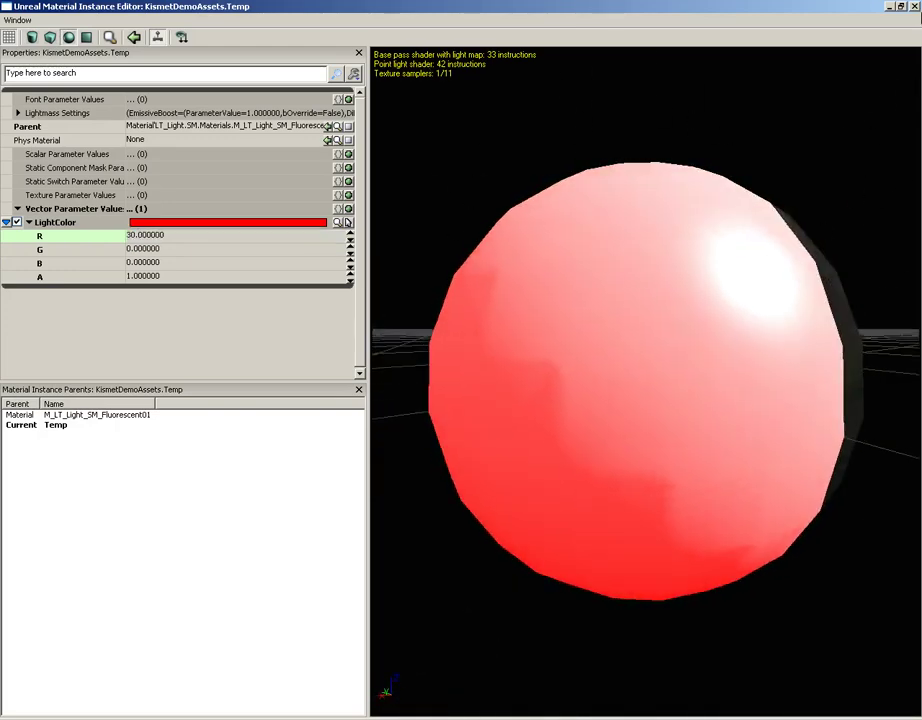
click(915, 7)
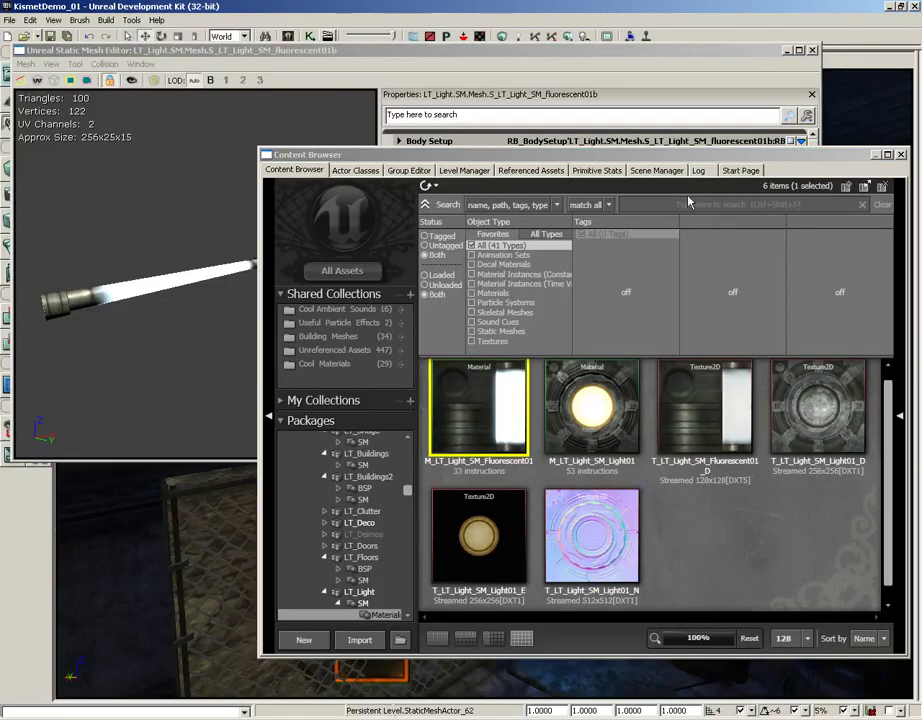
- Show the KismetDemoAssets package contents and close the Static Mesh Editor
scroll(378, 602, down, 10)
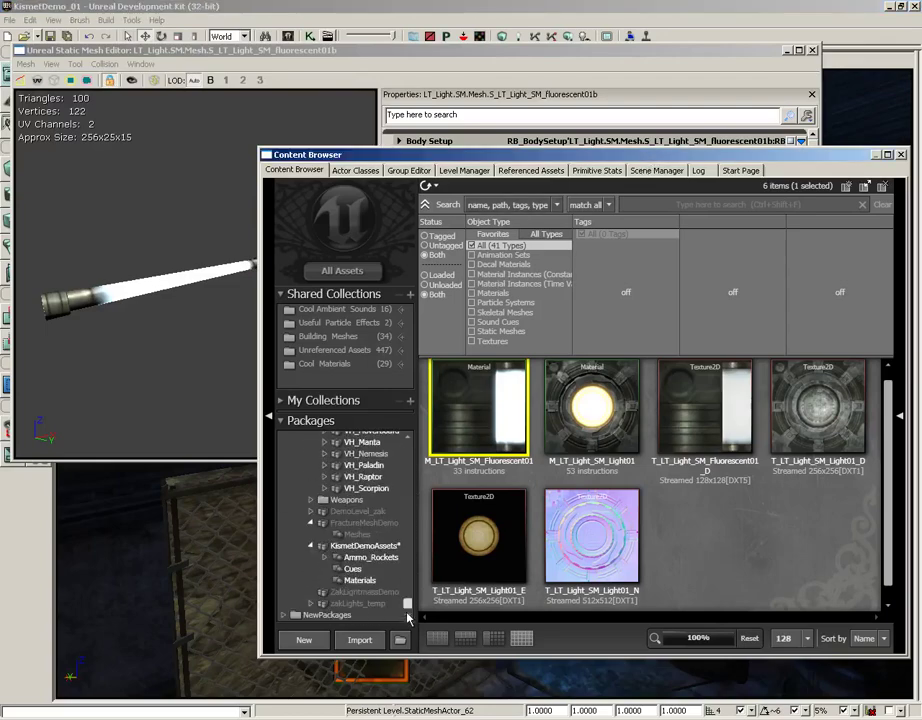
click(364, 545)
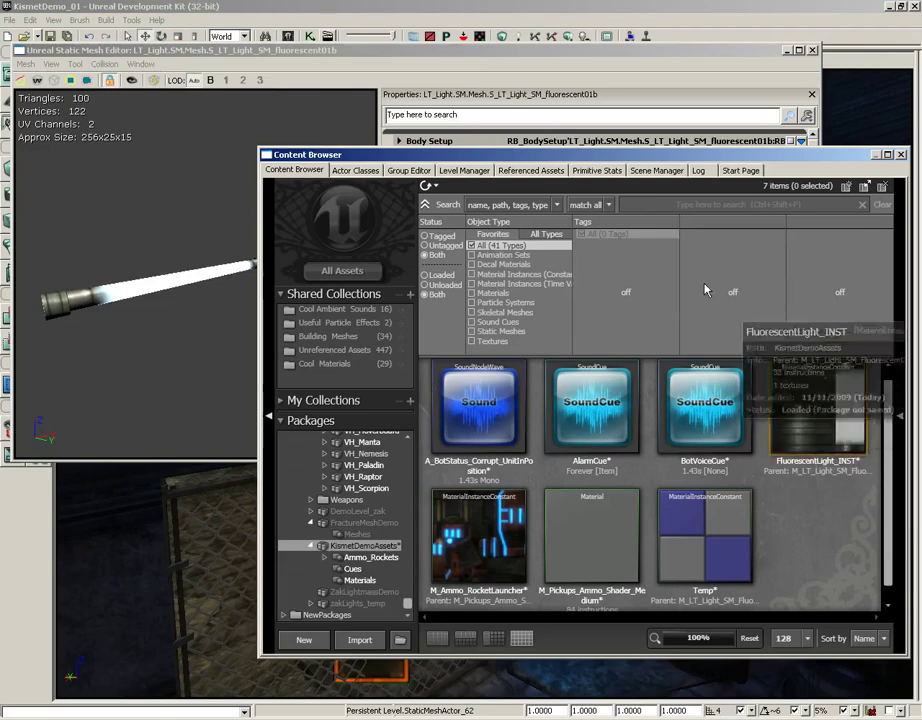
click(812, 50)
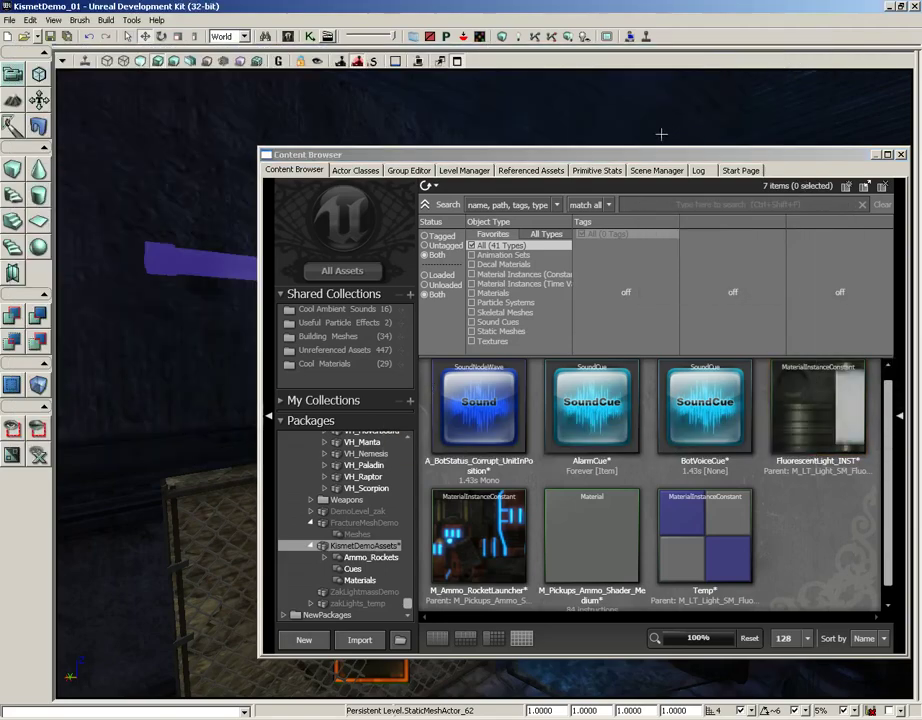
drag(586, 160, 598, 92)
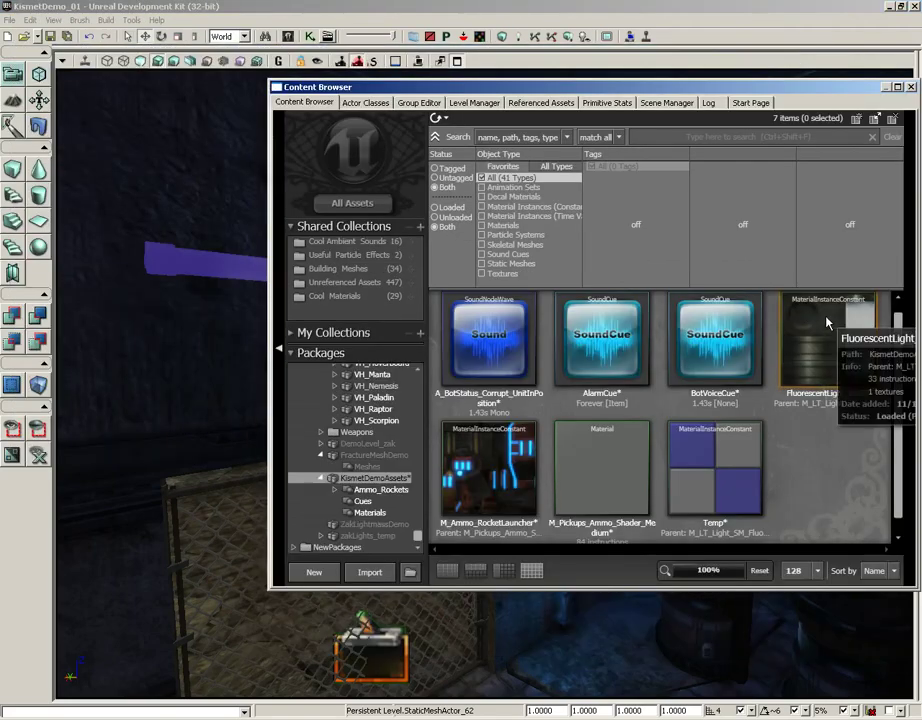
- Delete the Temp material instance and close the Content Browser
drag(826, 315, 712, 470)
click(715, 470)
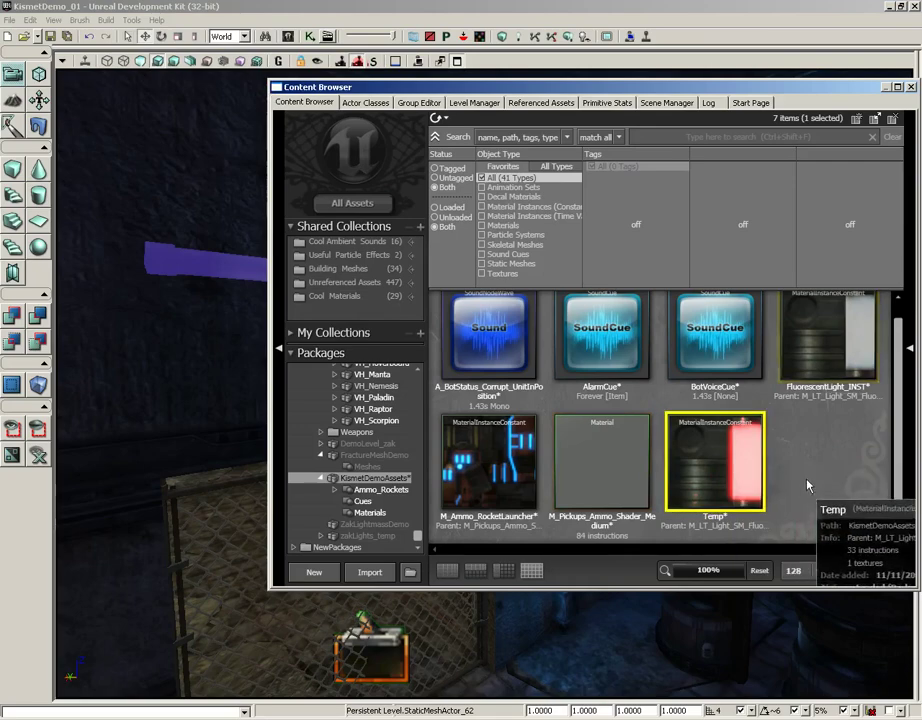
right_click(680, 460)
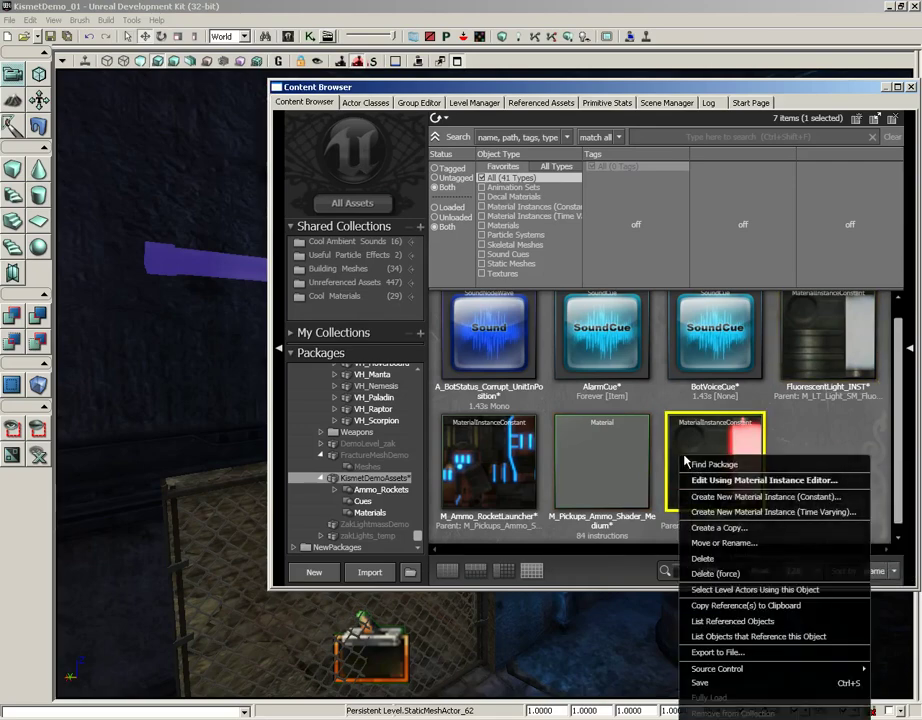
key(Escape)
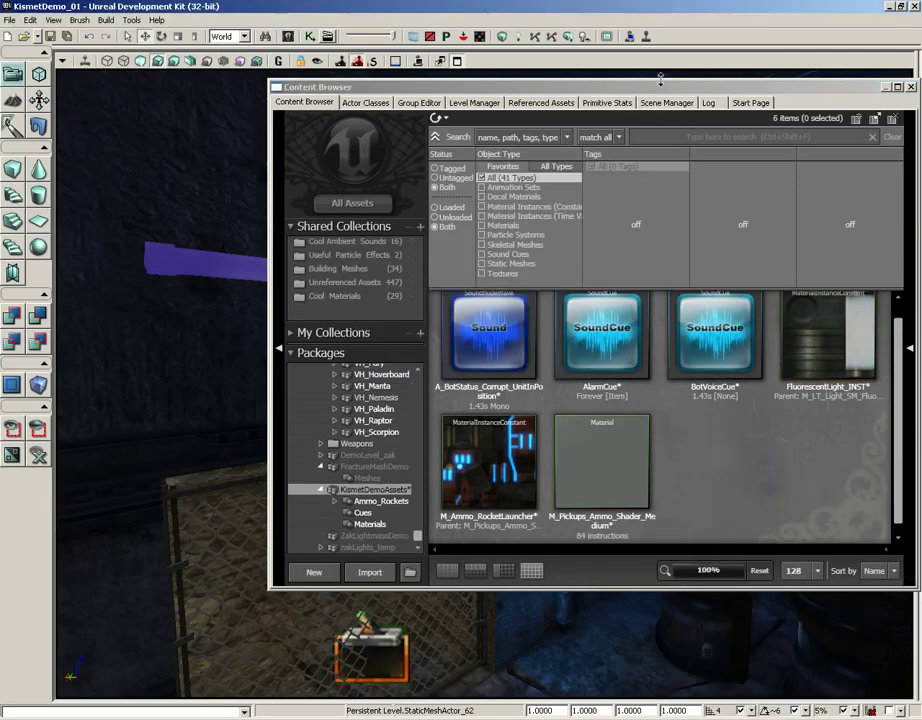
drag(710, 88, 585, 88)
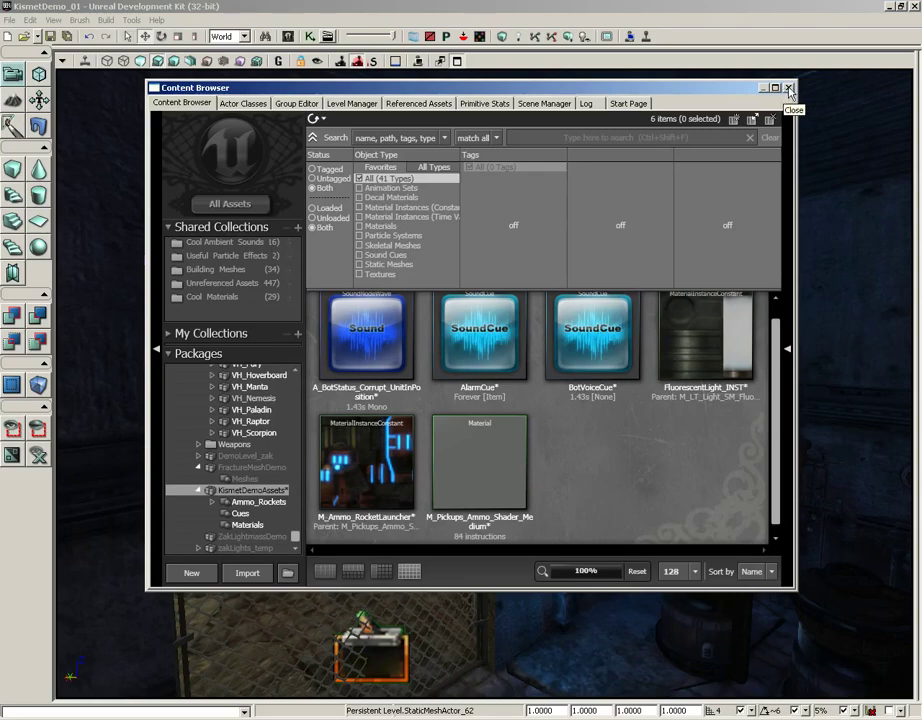
click(789, 89)
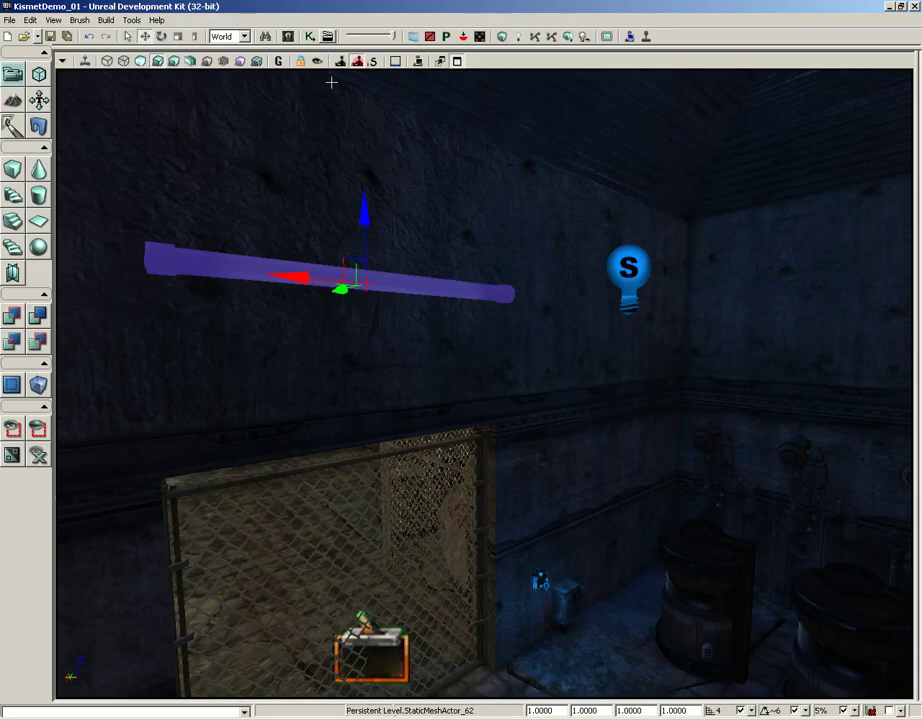
click(53, 20)
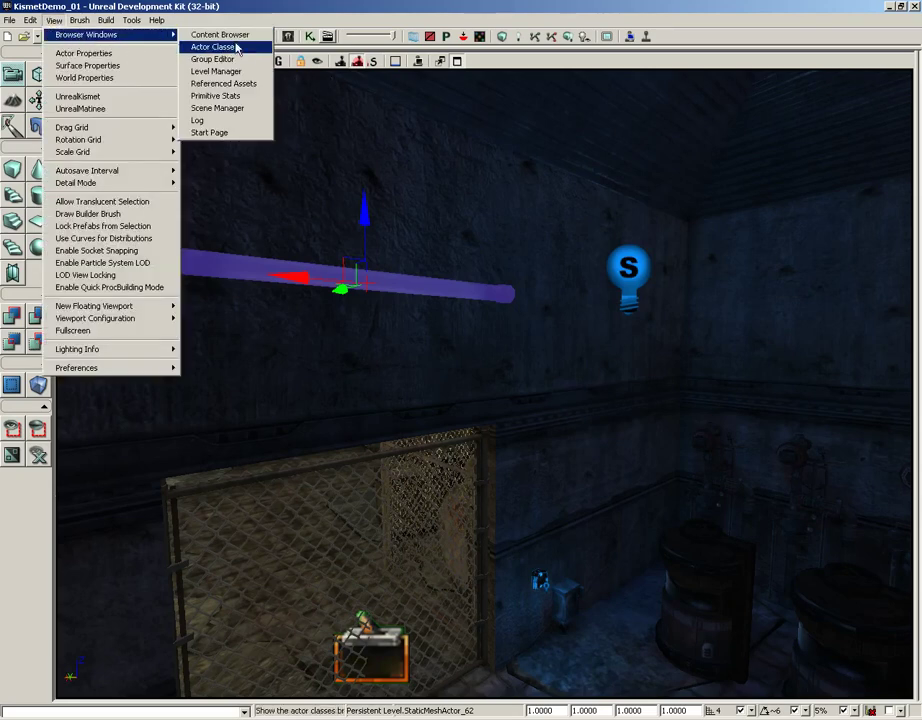
- Select PointLightToggleable under Light > PointLight in the Actor Classes browser, then close it
click(175, 45)
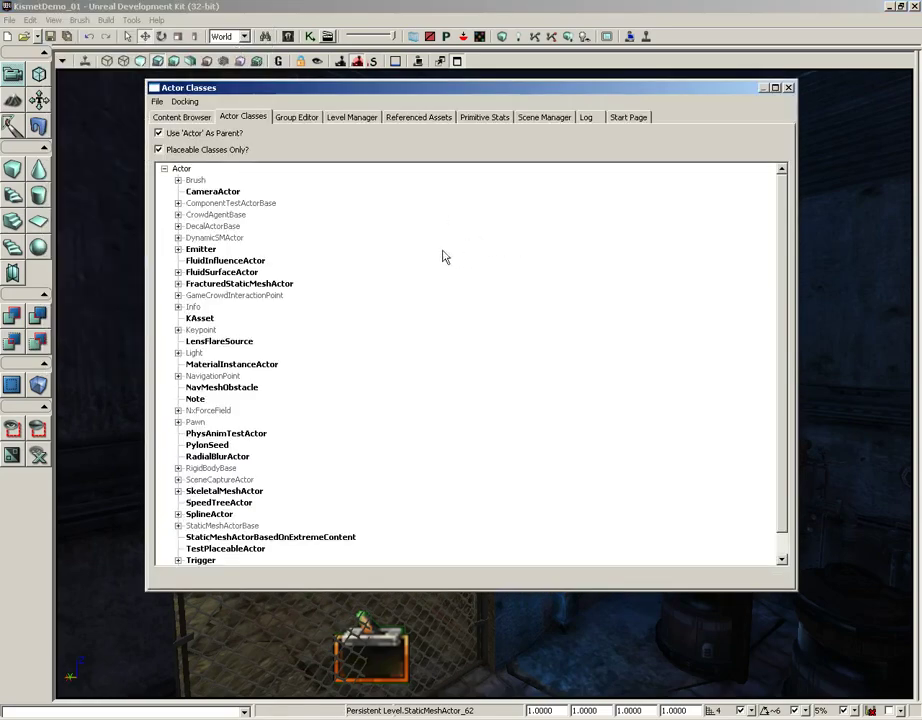
click(178, 353)
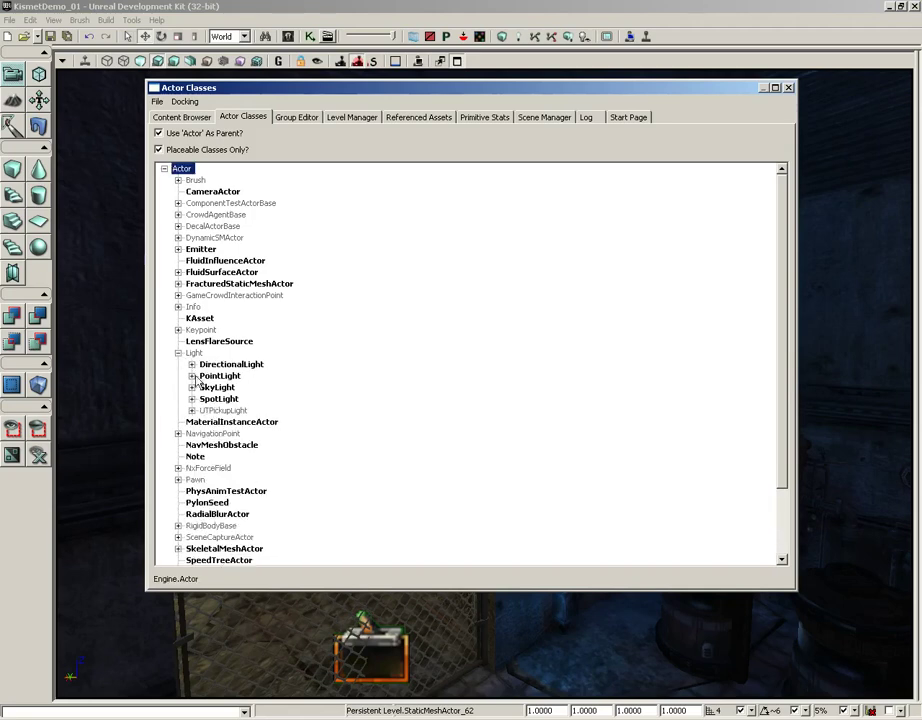
click(199, 379)
click(191, 376)
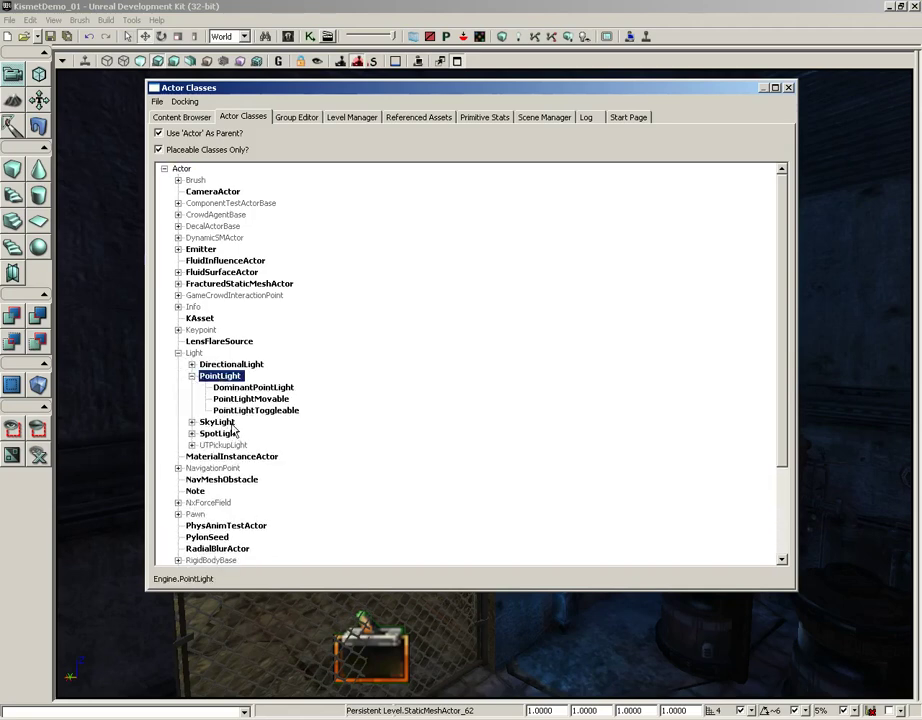
click(245, 410)
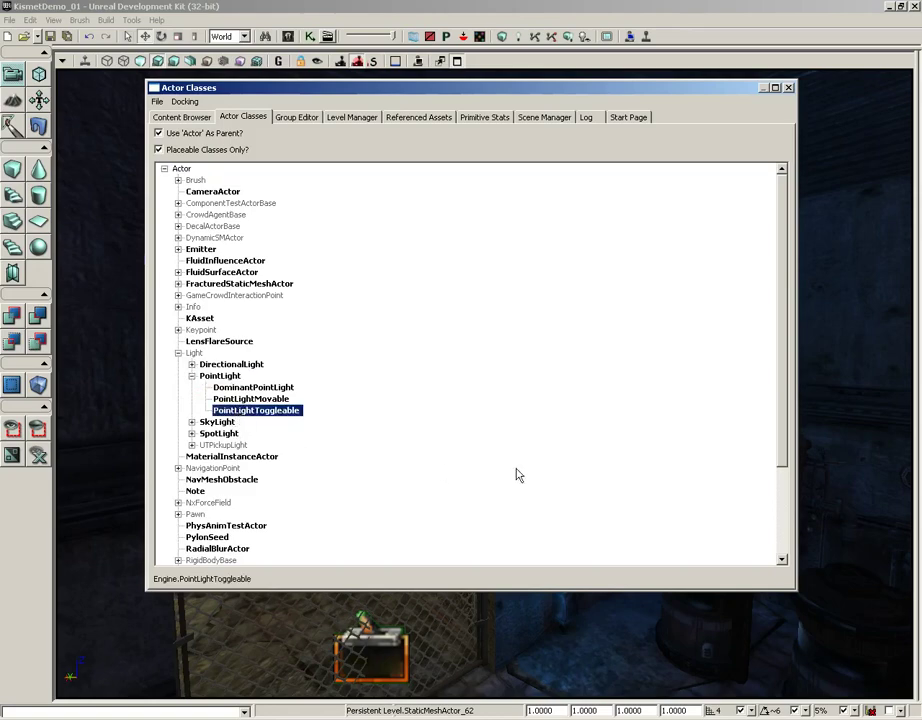
click(788, 88)
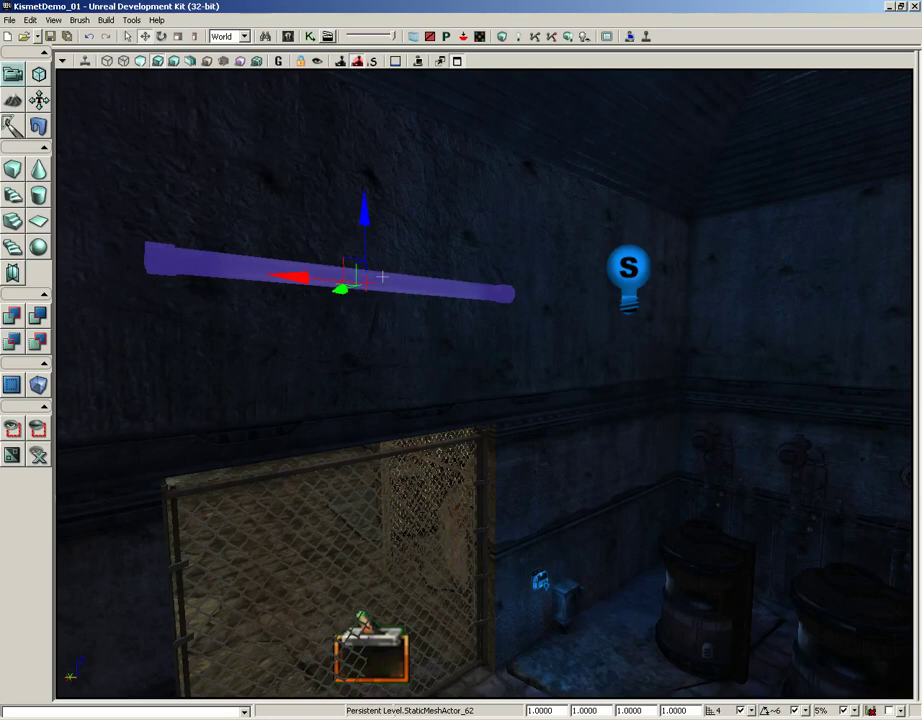
- Add a PointLightToggleable on the wall, move it over the fluorescent tube, and open its properties
right_click(325, 200)
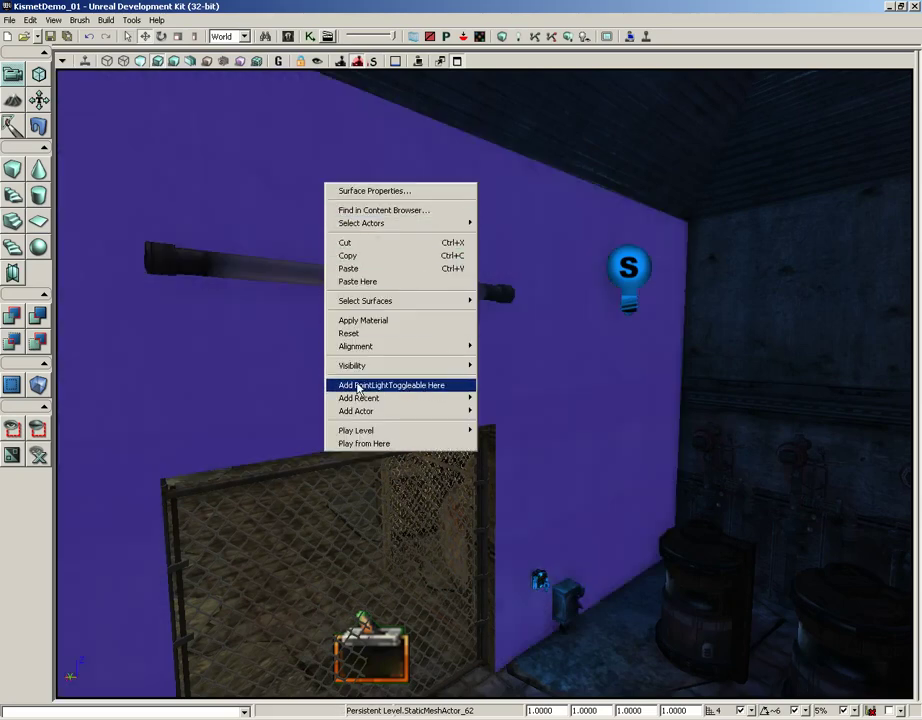
click(407, 387)
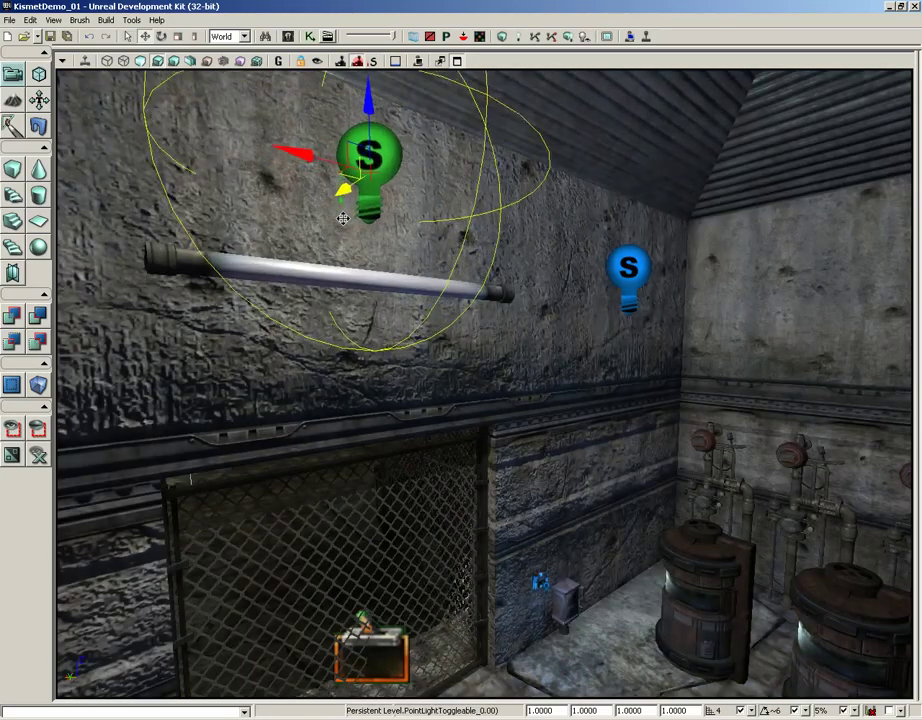
mouse_move(360, 129)
mouse_down()
mouse_move(360, 245)
mouse_move(358, 117)
mouse_up()
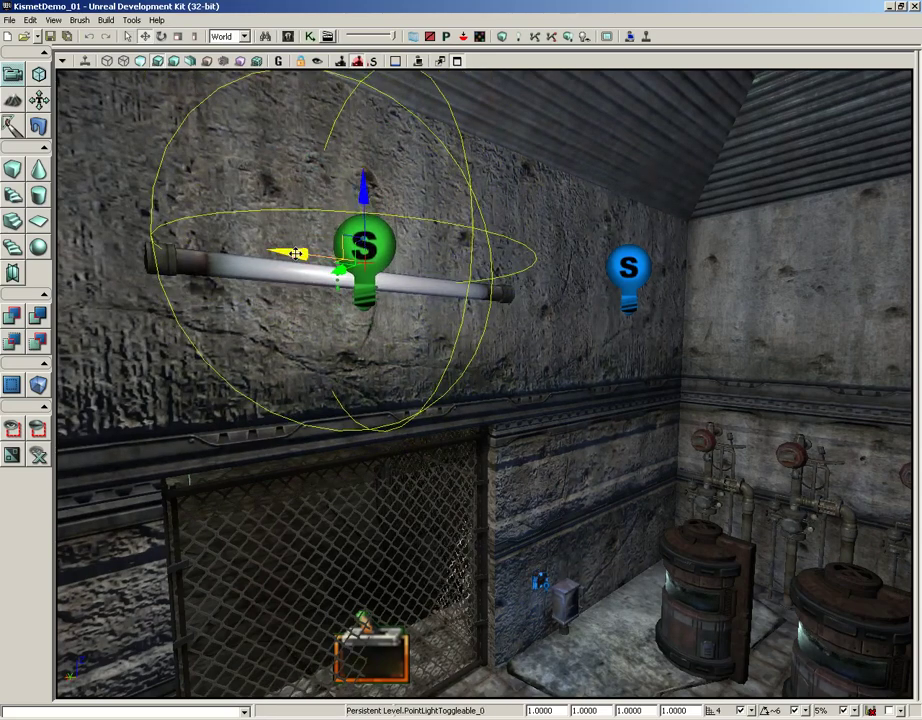
drag(295, 254, 309, 253)
right_drag(305, 253, 392, 235)
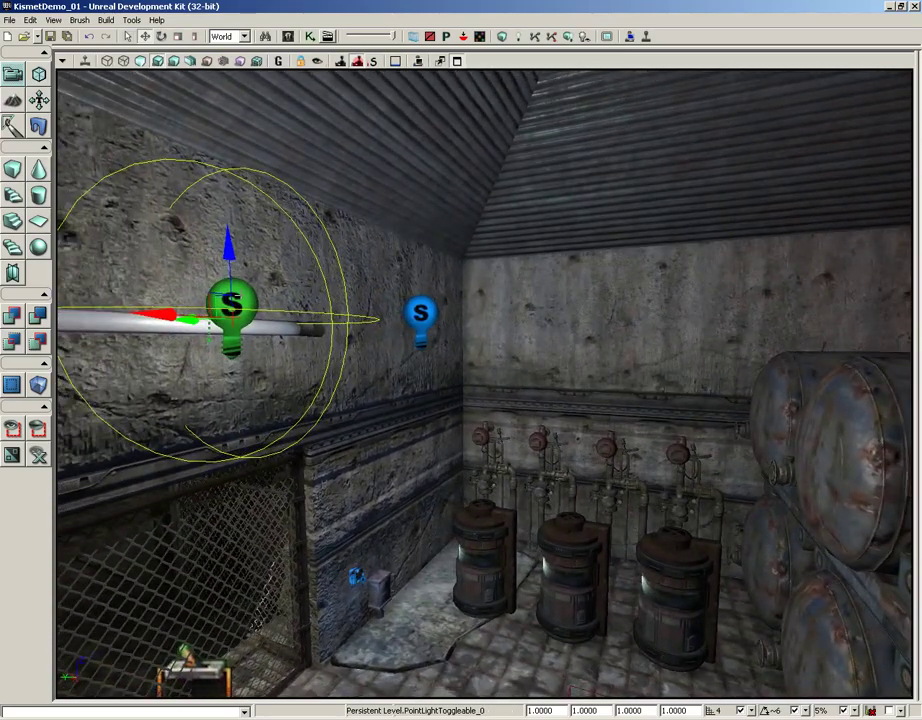
key(F4)
- Set the point light's Radius under Light Component > PointLightComponent to 512
click(592, 184)
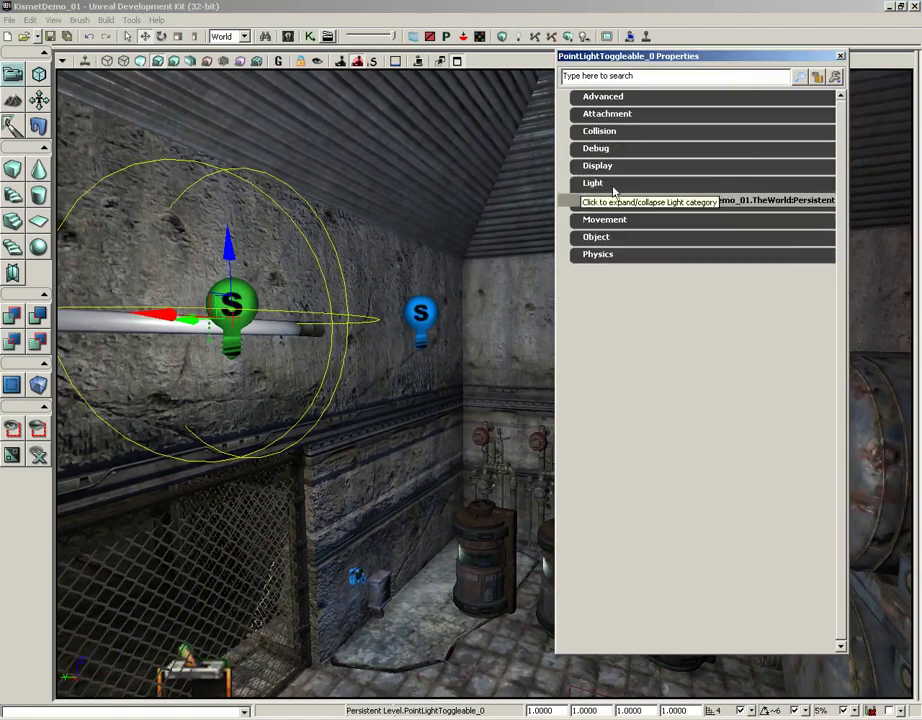
click(587, 200)
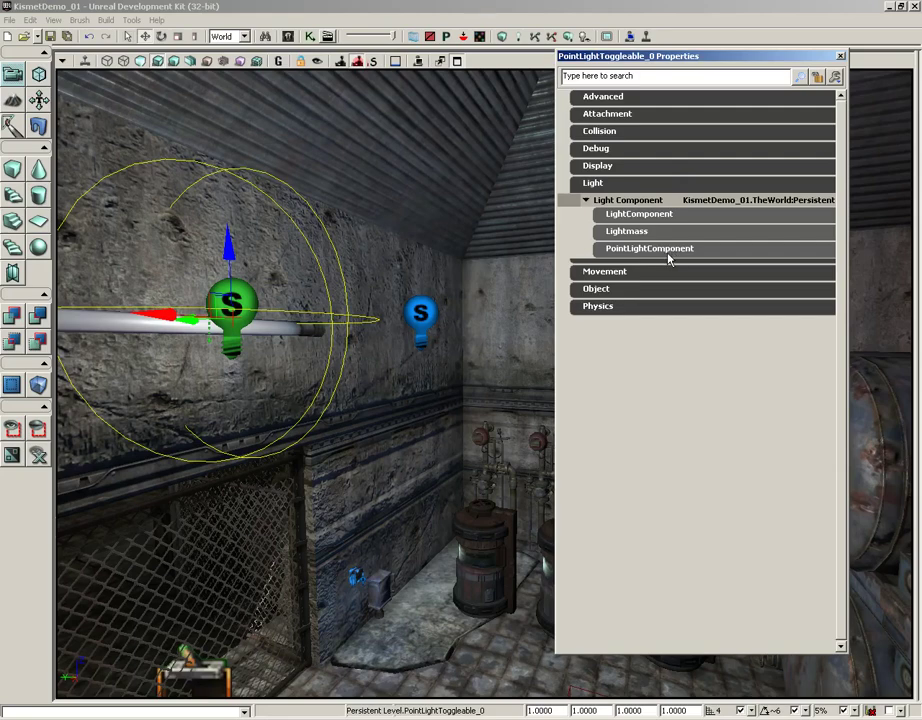
click(632, 250)
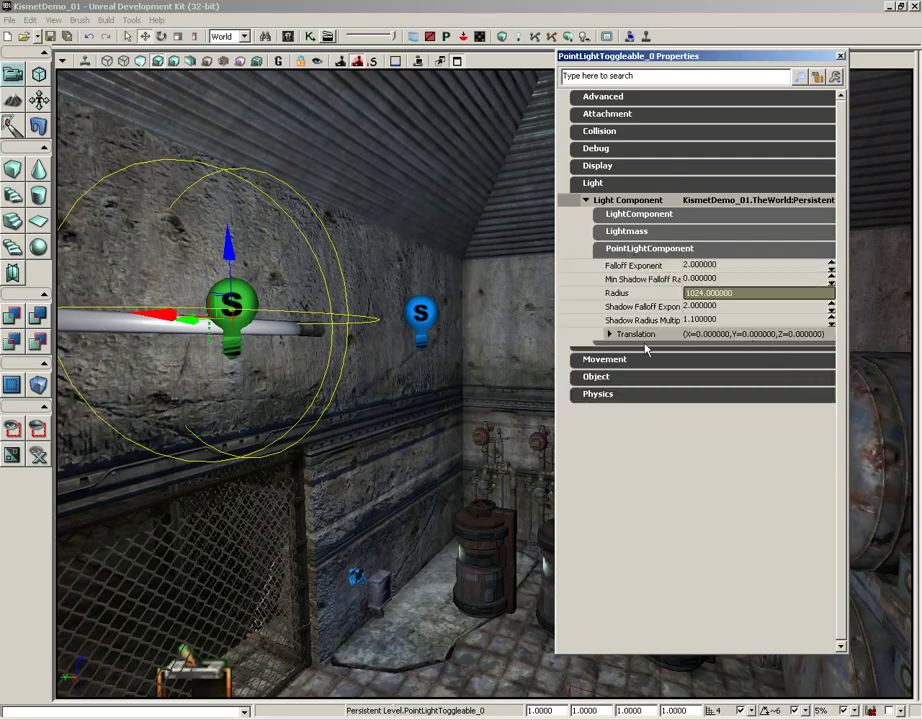
click(740, 293)
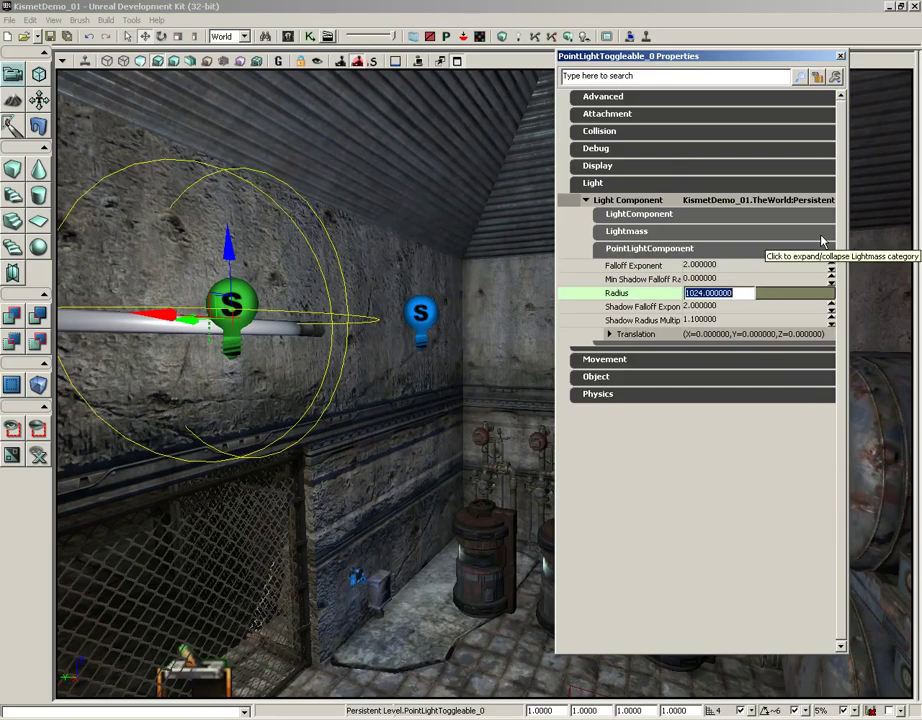
text(512)
key(Return)
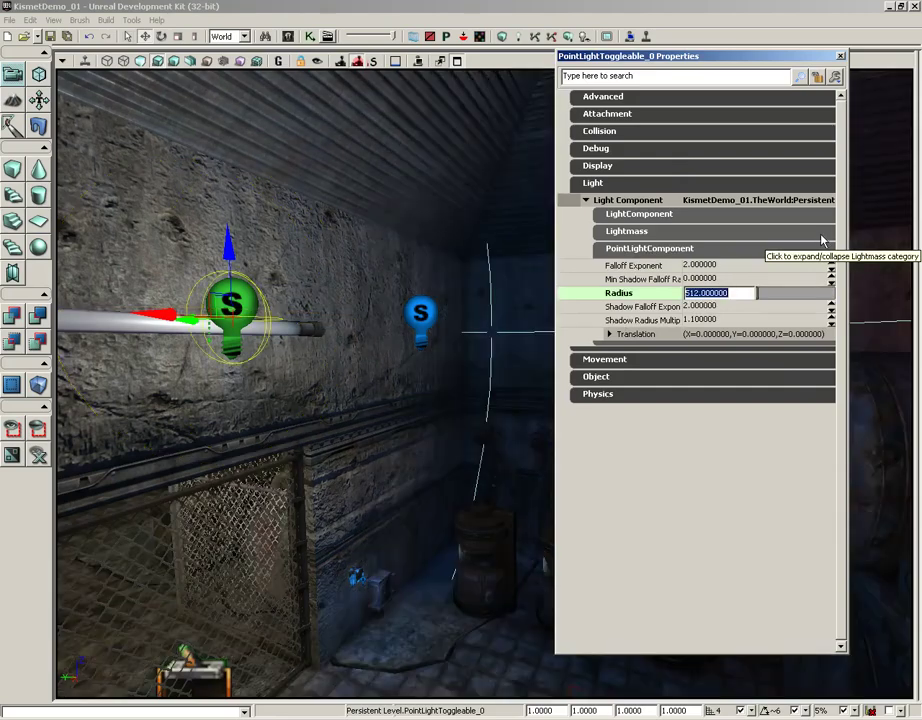
drag(442, 401, 408, 285)
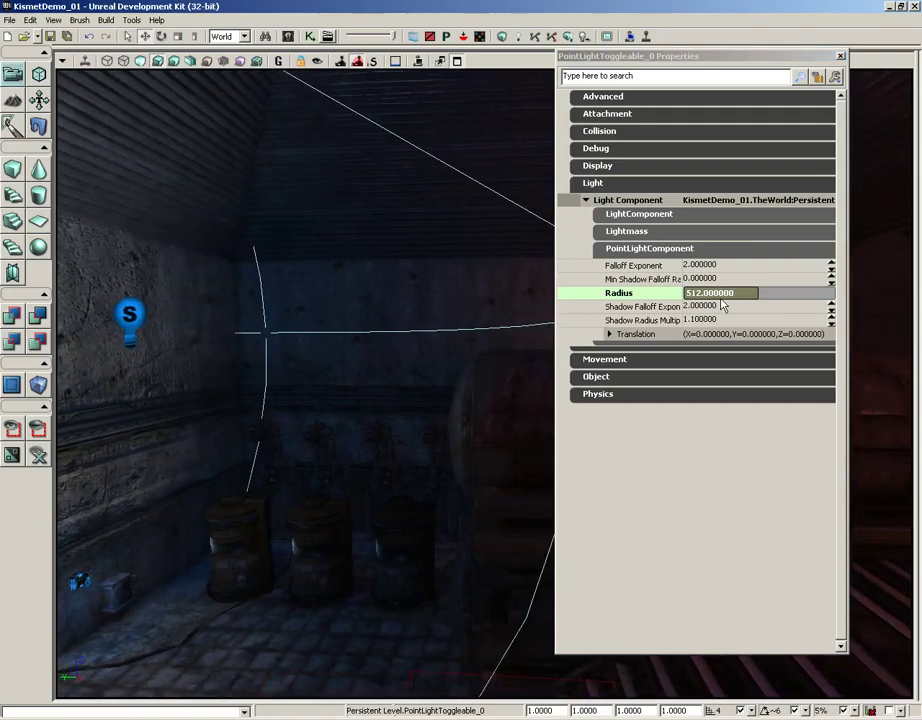
- Raise the light's Radius to 650 and check the result on the wall
click(751, 297)
text(650)
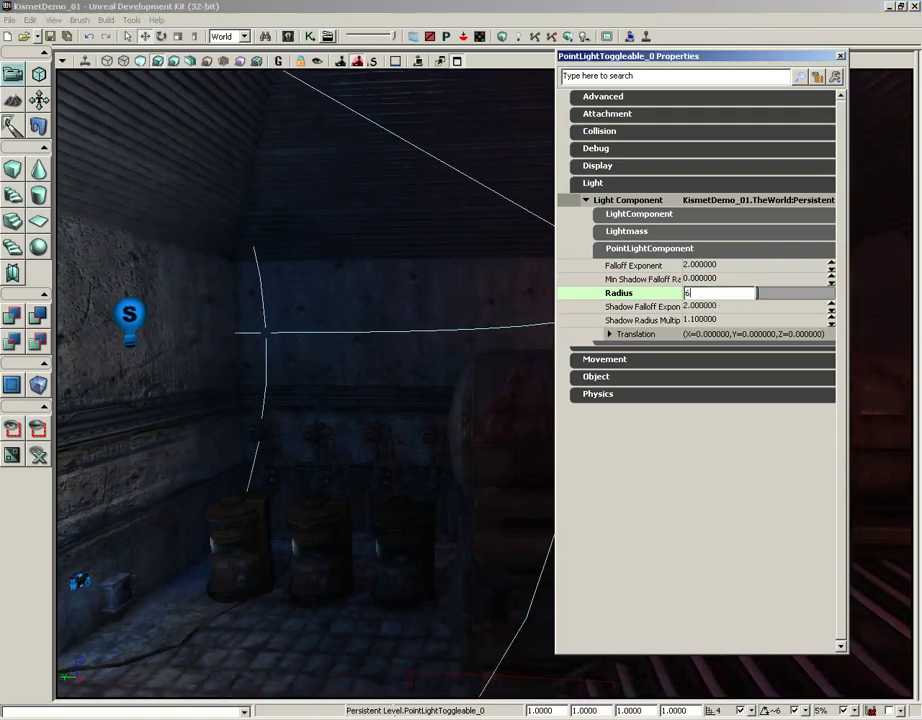
key(Return)
drag(334, 421, 171, 440)
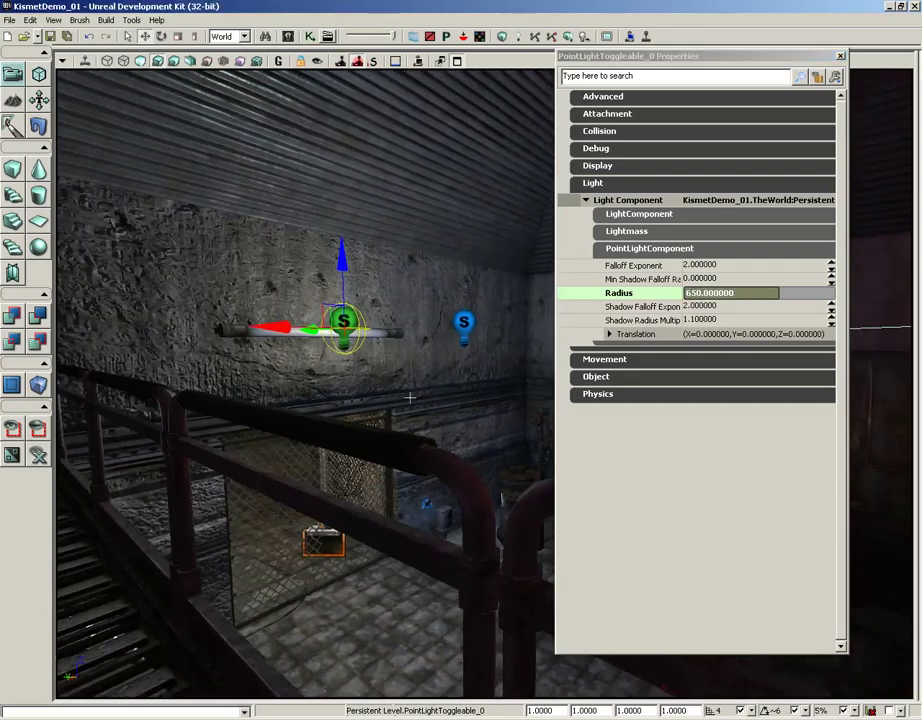
drag(412, 395, 520, 330)
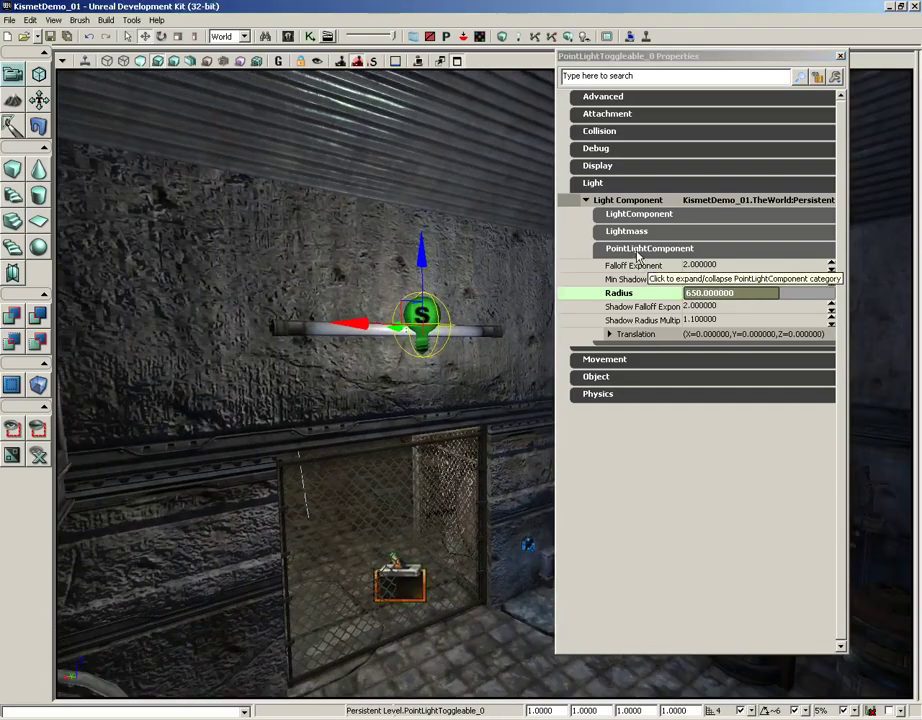
click(626, 249)
- Change the light's Light Color to G 200 and R 175
click(607, 214)
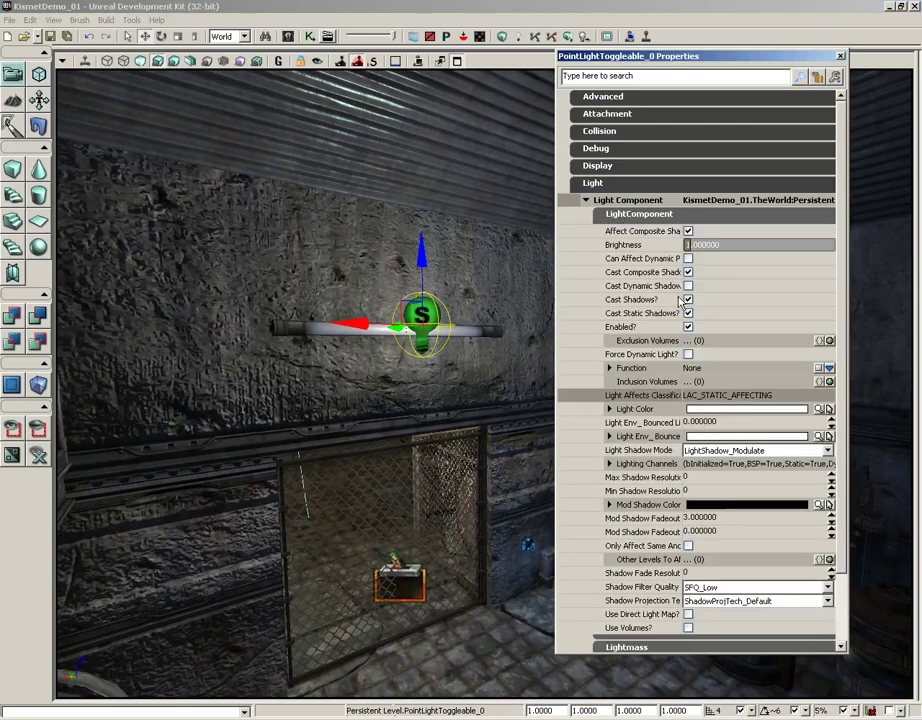
click(627, 411)
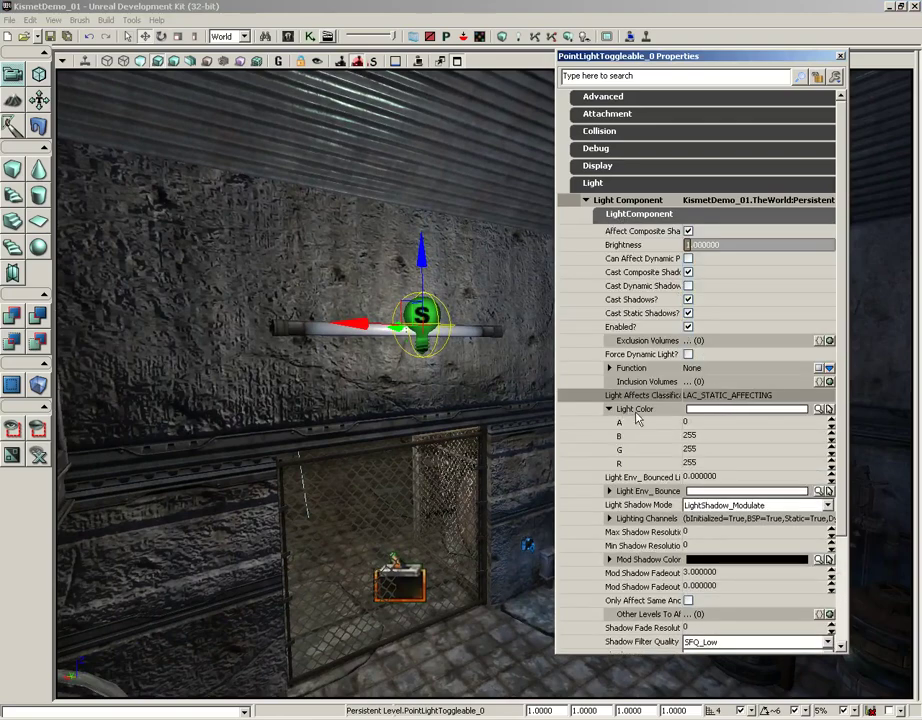
click(705, 450)
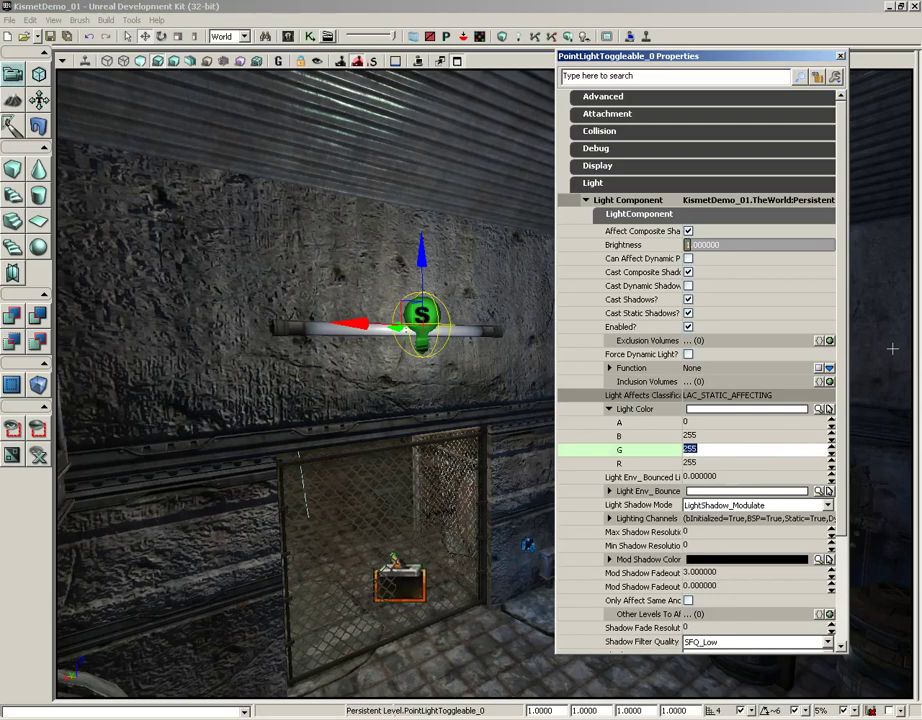
text(200)
key(Tab)
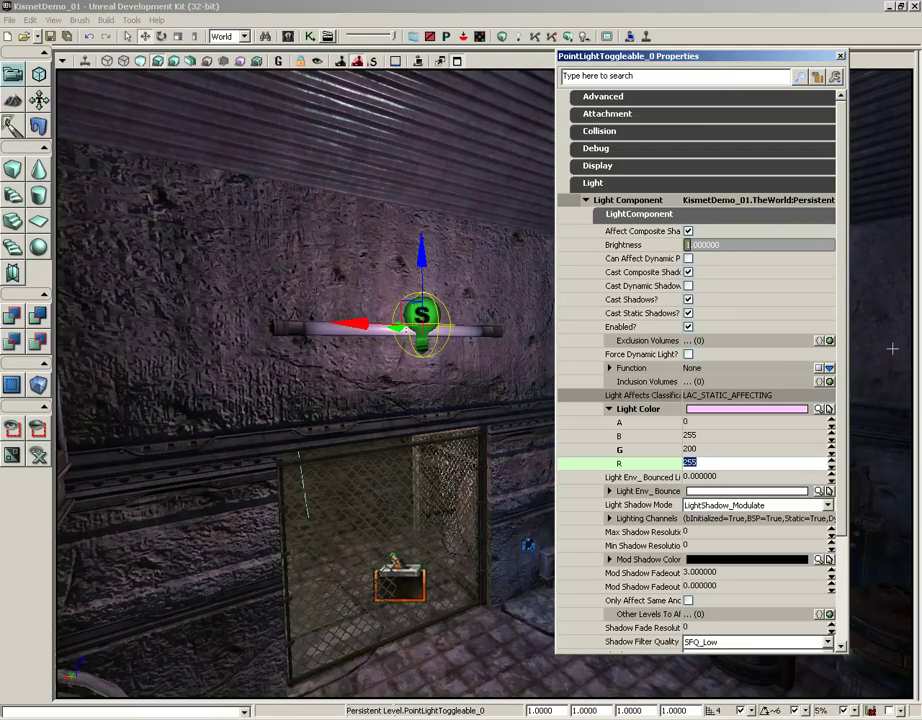
text(175)
key(Tab)
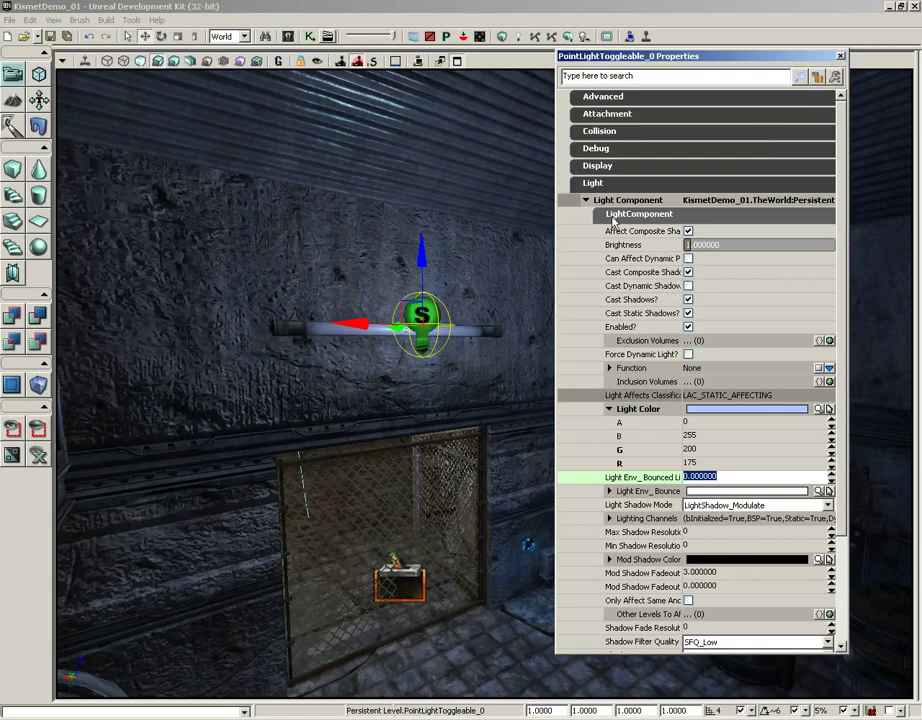
- Uncheck Enabled? so the light starts off, and close its properties
click(688, 328)
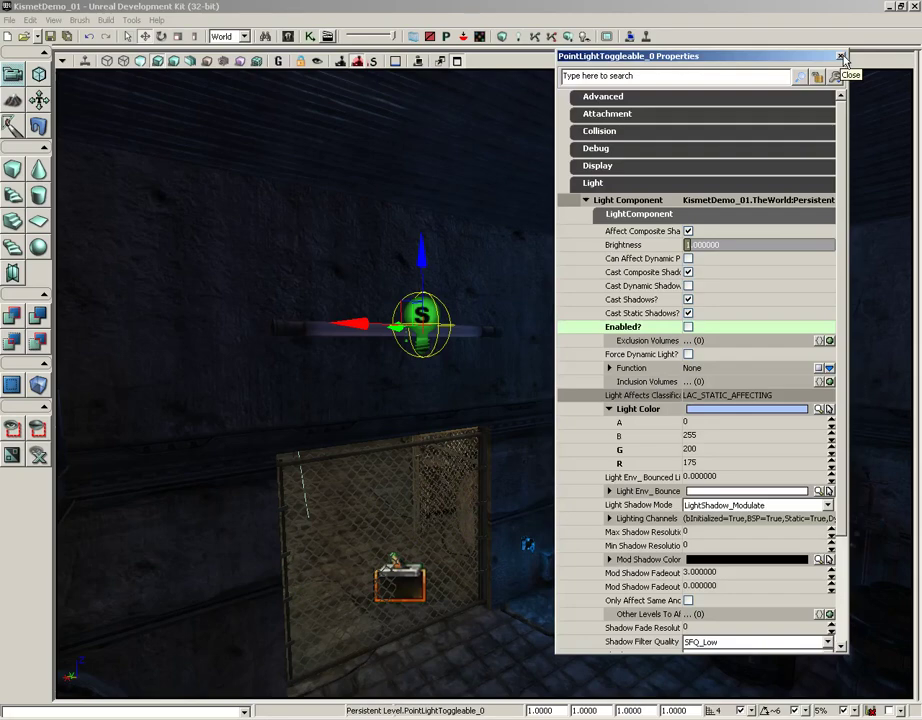
click(842, 57)
scroll(618, 335, up, 5)
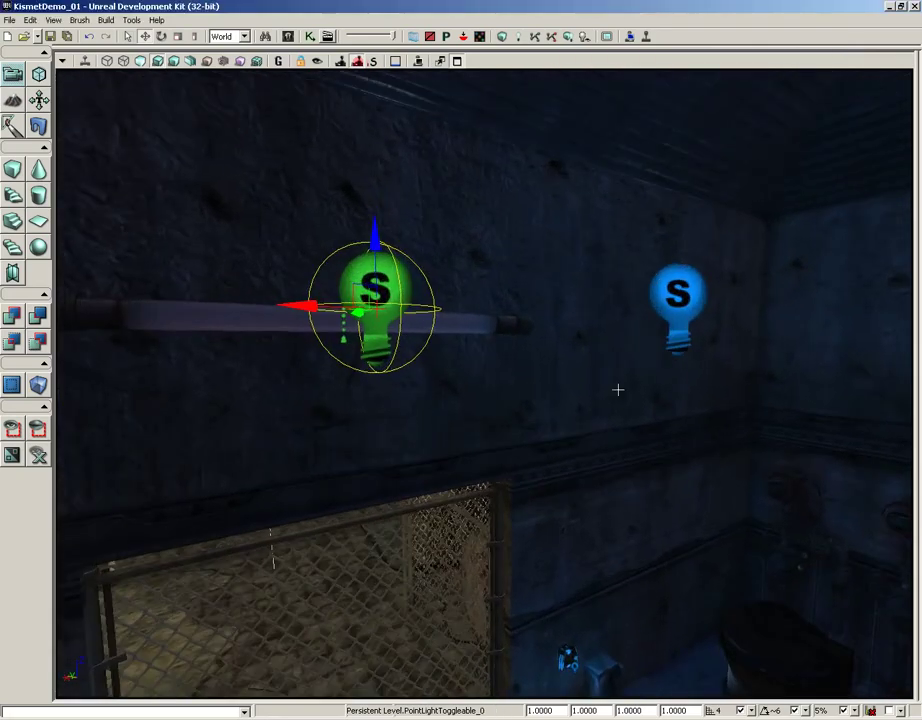
- Fly to the small wall panel above the electrical box and select its mesh
right_drag(618, 390, 612, 385)
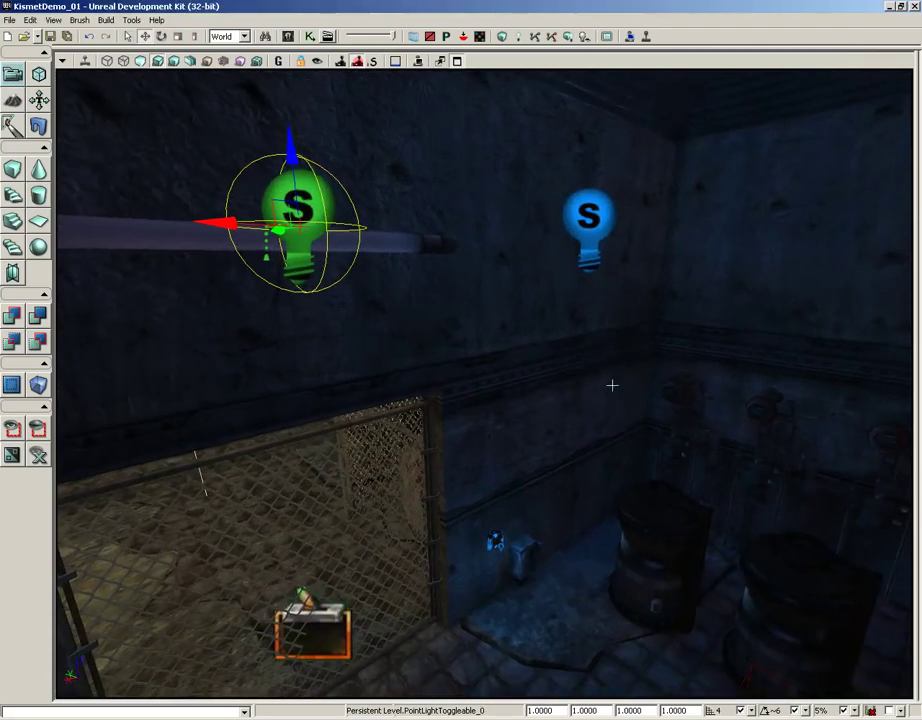
mouse_move(525, 385)
right_down()
mouse_move(535, 401)
mouse_move(533, 469)
mouse_move(503, 349)
mouse_move(500, 391)
mouse_move(498, 354)
mouse_move(526, 367)
right_up()
click(434, 385)
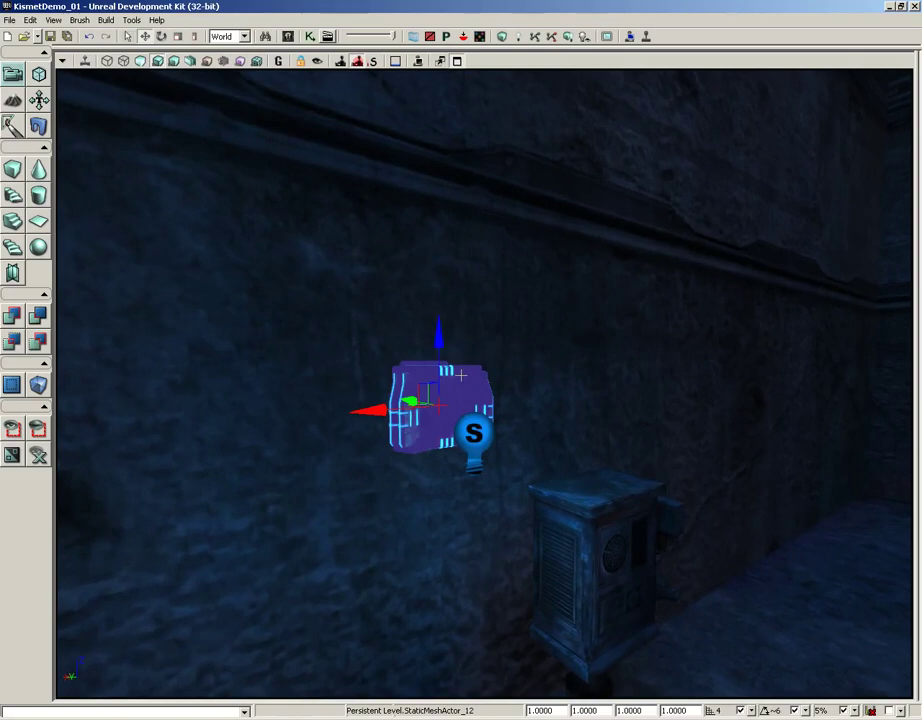
drag(497, 365, 585, 322)
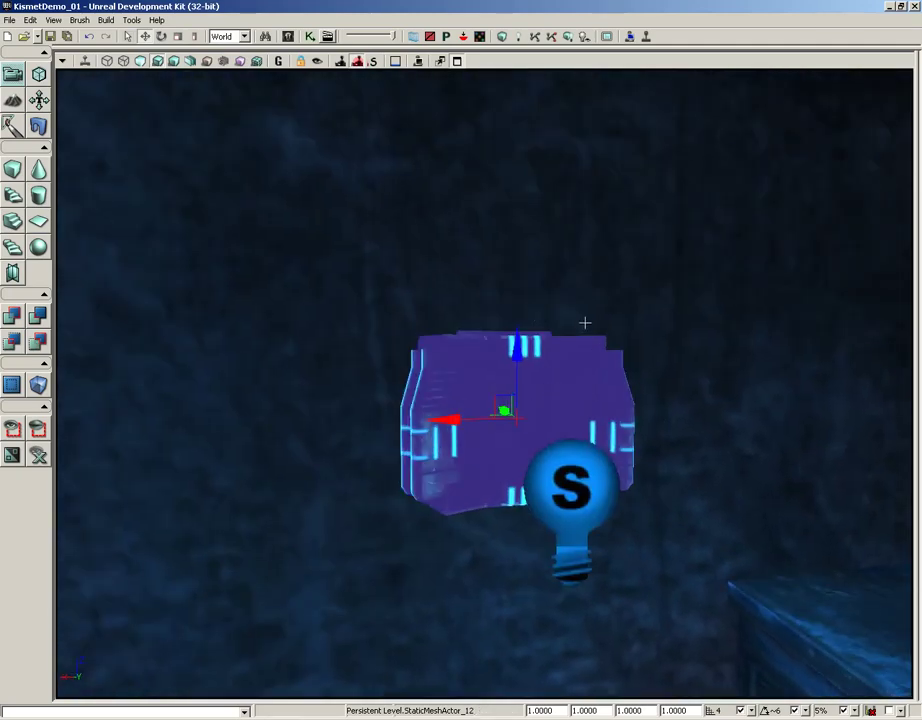
scroll(565, 280, down, 5)
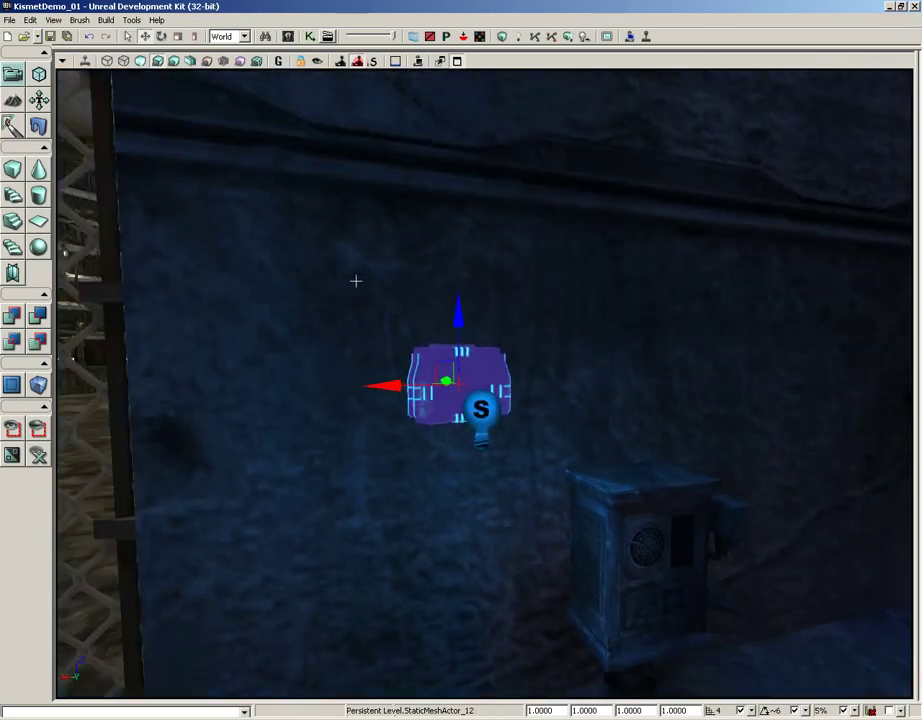
right_click(287, 223)
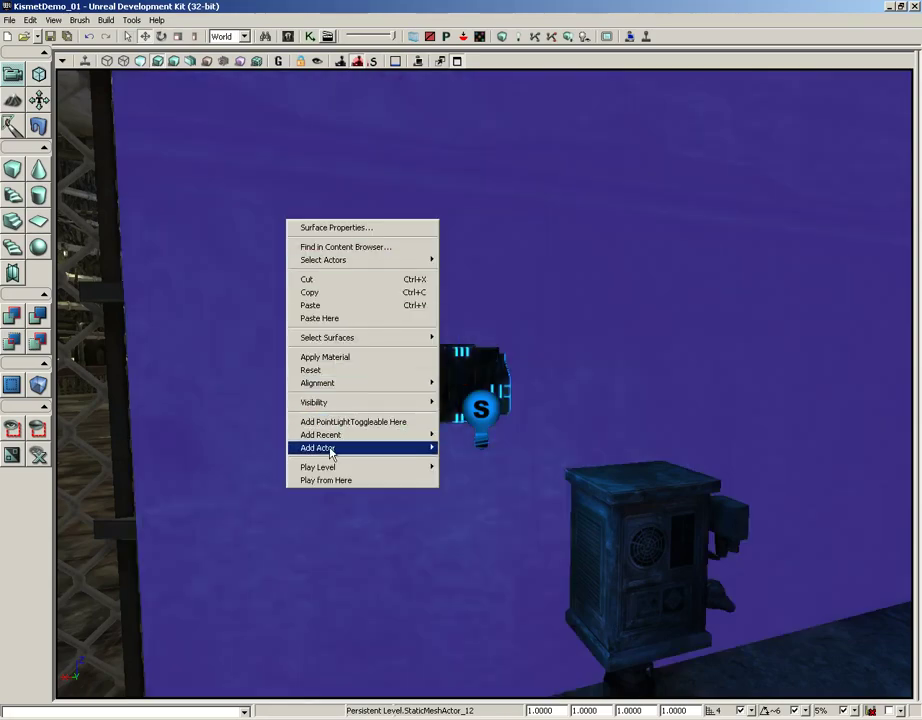
- Add a Trigger actor and move it onto the wall panel, flush against the wall
mouse_move(331, 452)
click(472, 629)
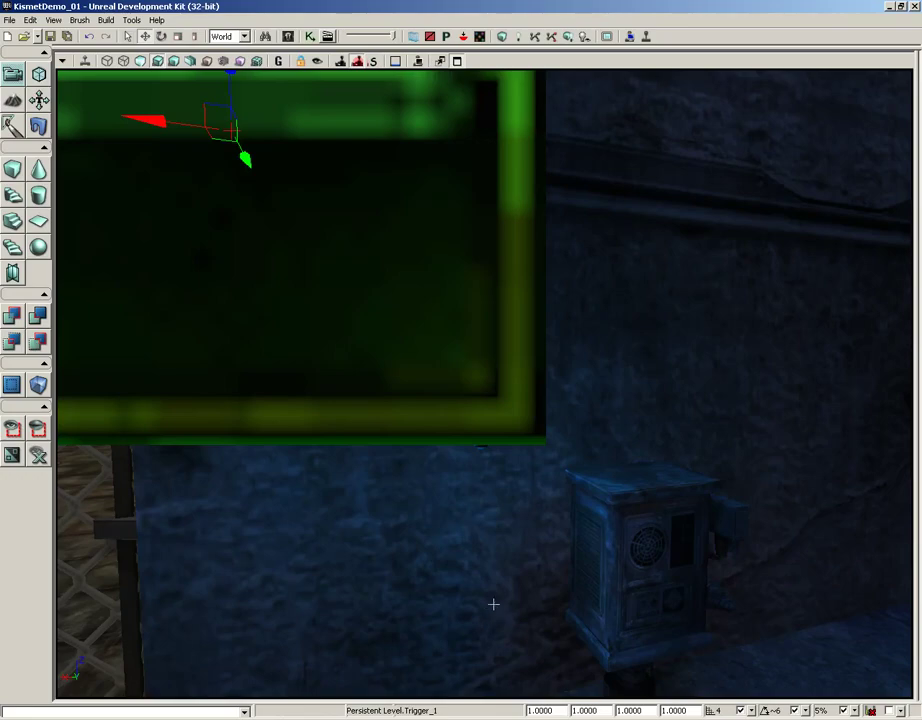
drag(288, 502, 333, 564)
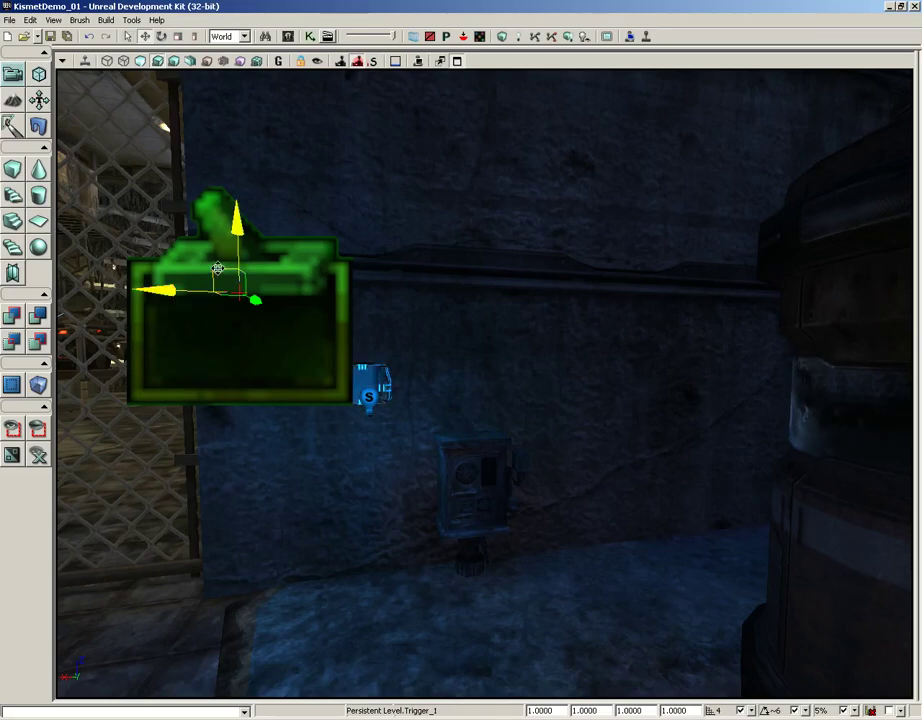
drag(220, 274, 140, 346)
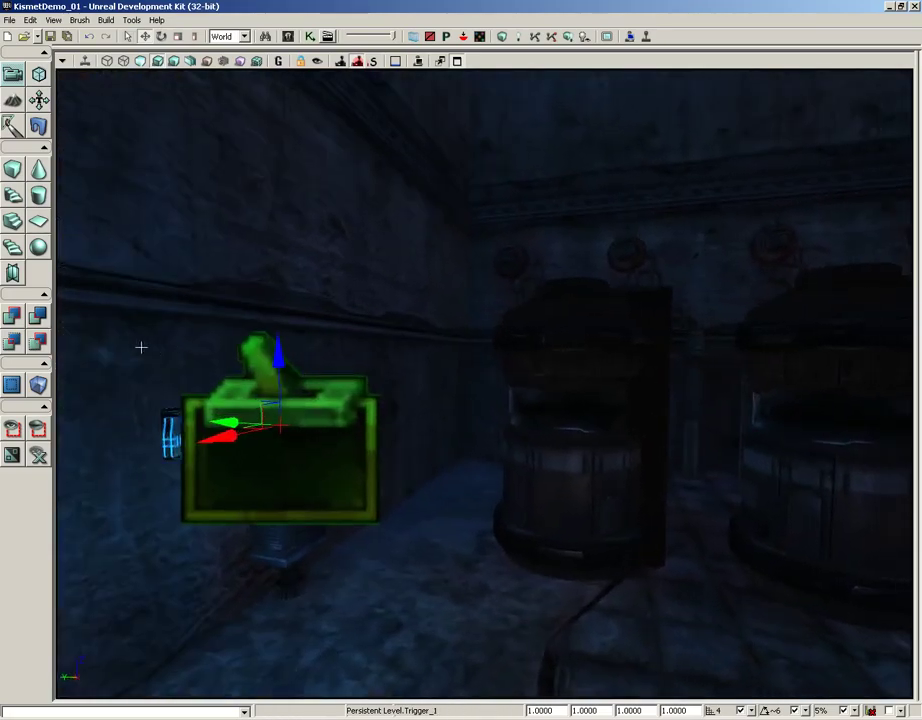
drag(229, 420, 200, 421)
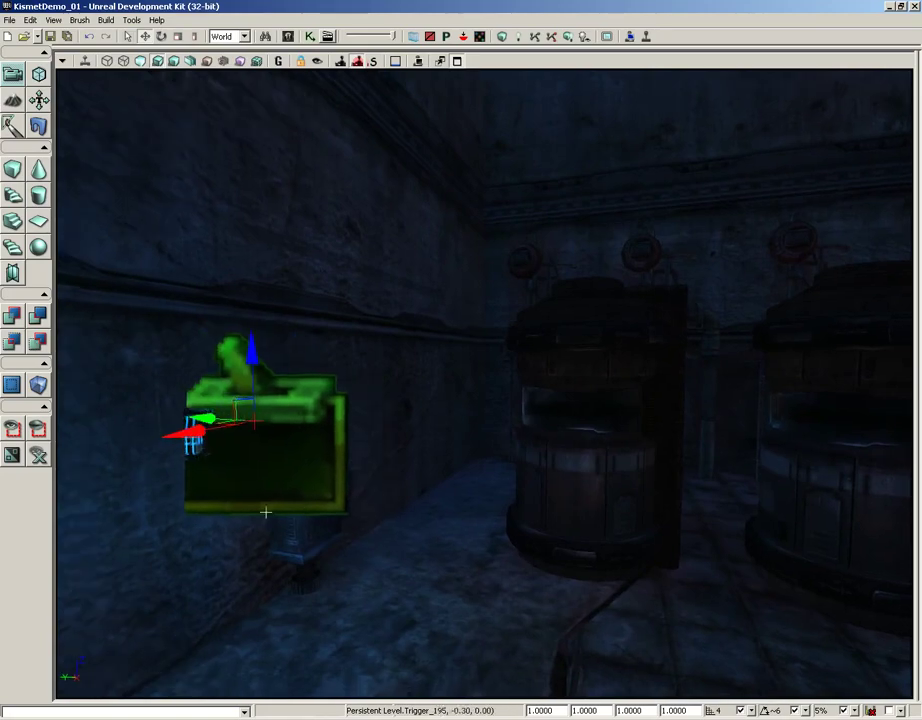
mouse_move(268, 510)
mouse_down()
mouse_move(171, 511)
mouse_move(179, 496)
mouse_move(136, 504)
mouse_move(128, 475)
mouse_move(270, 511)
mouse_up()
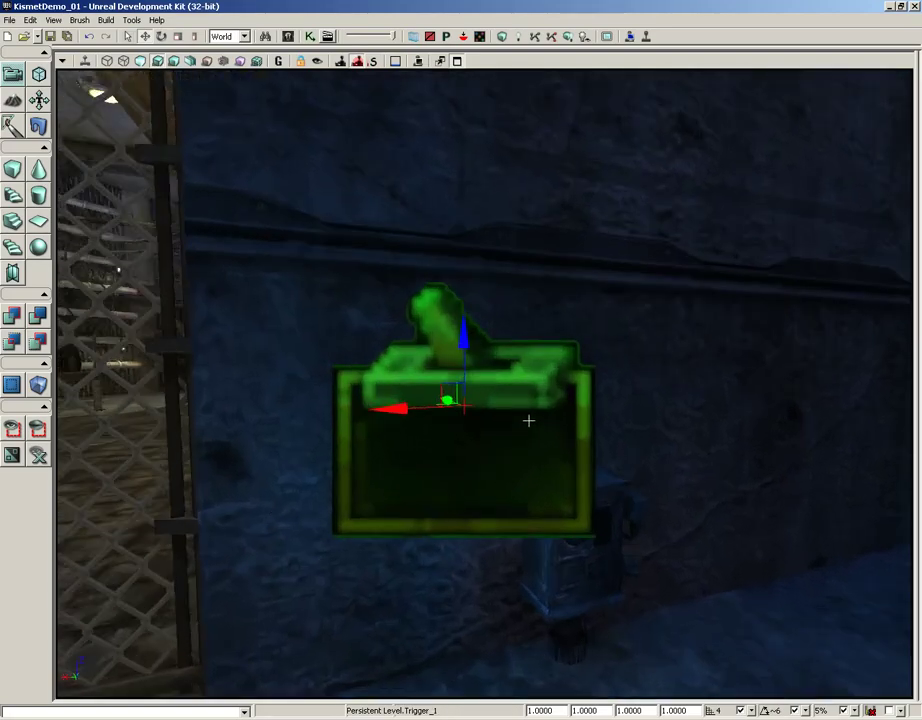
- Shrink the trigger to a 0.3 scale and adjust its position at the light
click(555, 711)
text(.3)
key(Return)
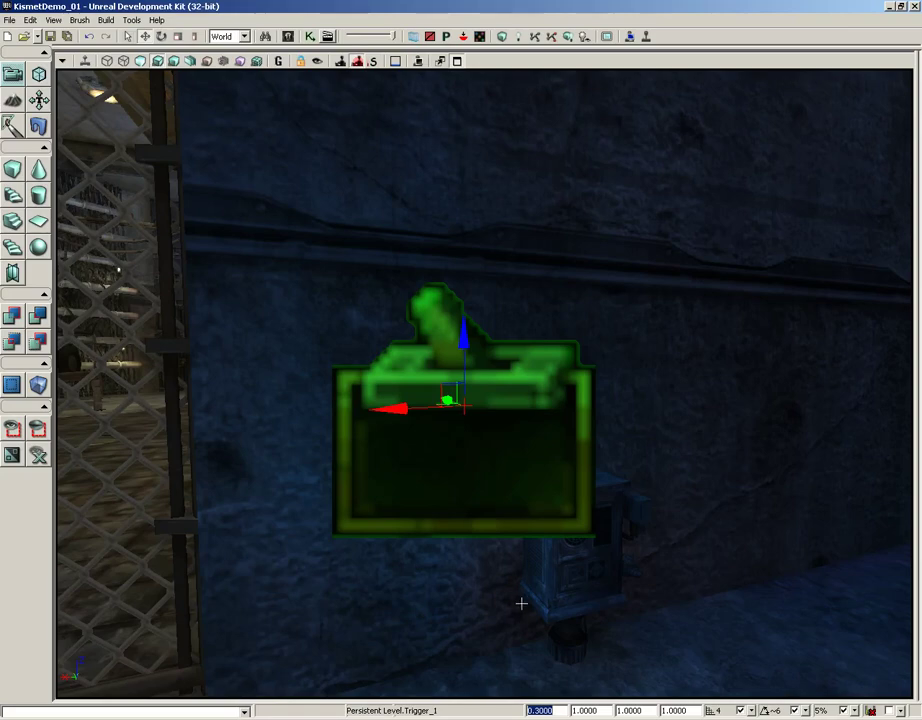
click(485, 423)
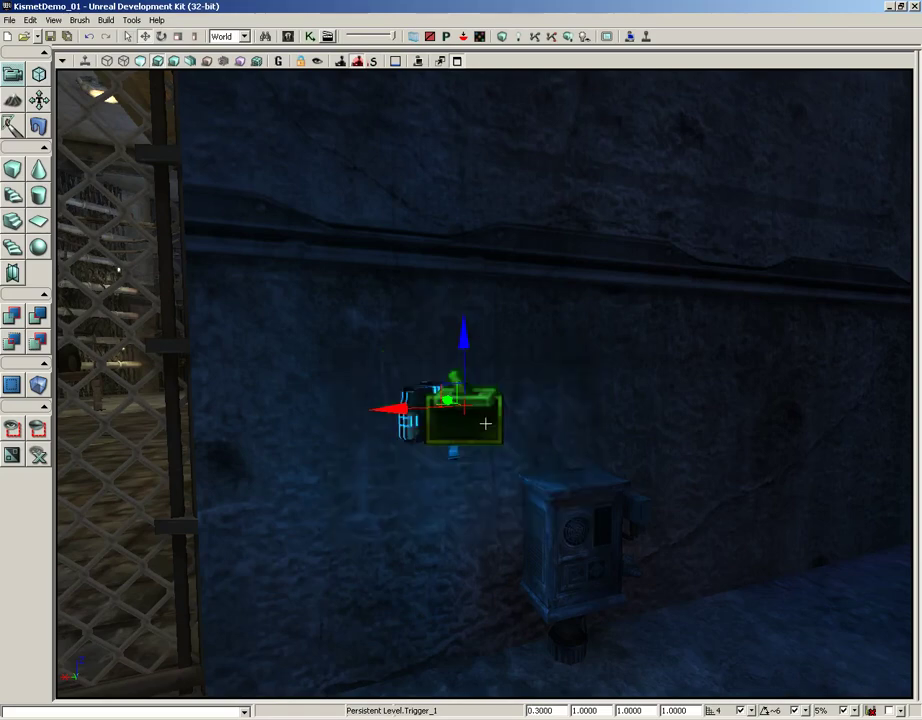
drag(558, 421, 615, 333)
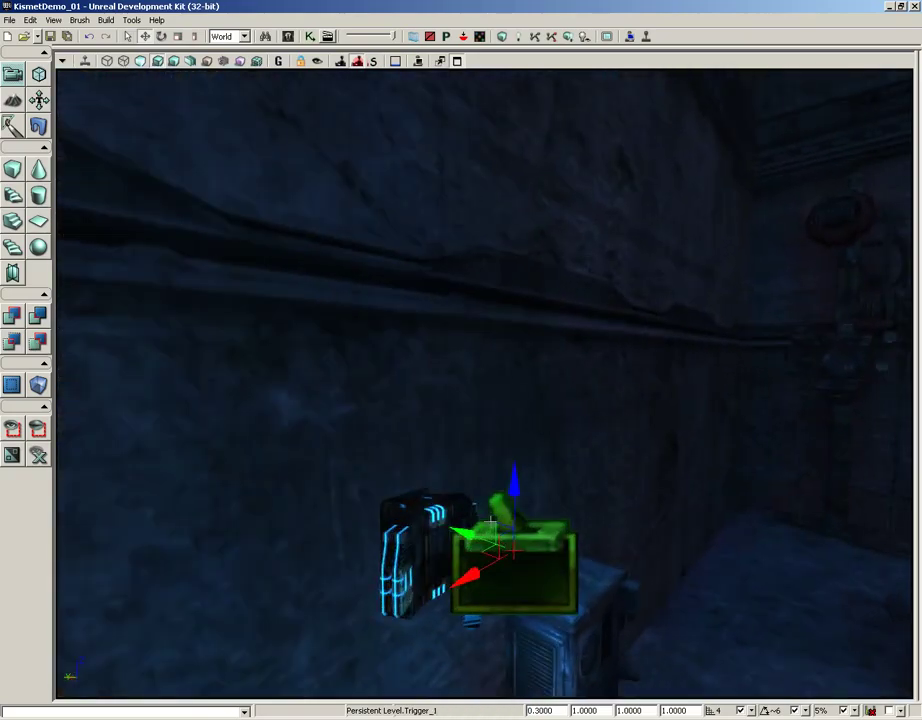
mouse_move(466, 534)
mouse_down()
mouse_move(391, 503)
mouse_move(457, 531)
mouse_up()
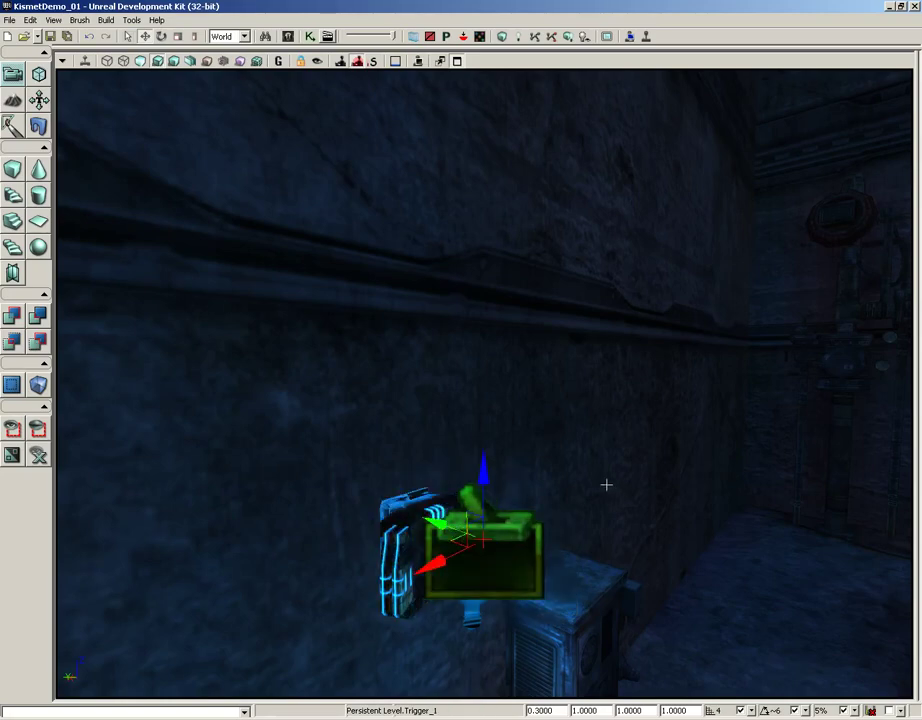
mouse_move(605, 486)
mouse_down()
mouse_move(518, 480)
mouse_move(597, 481)
mouse_up()
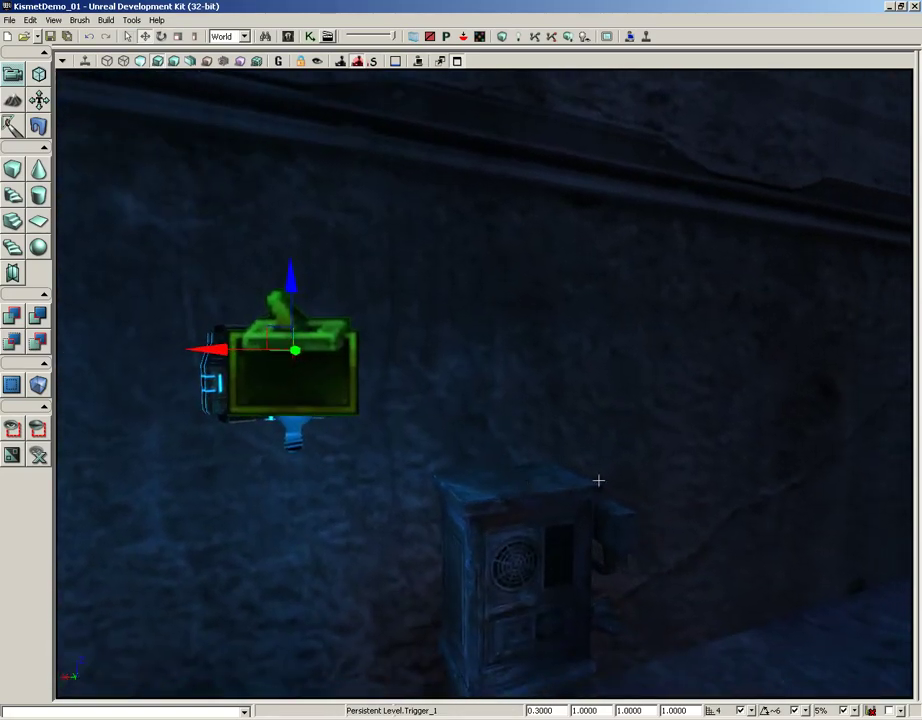
drag(552, 366, 543, 539)
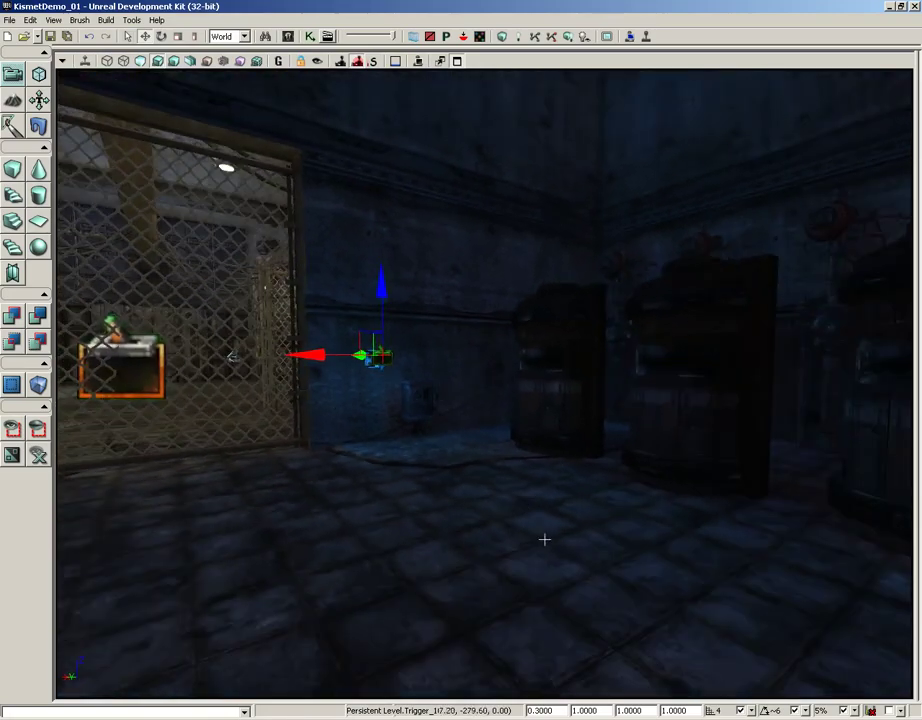
- Try a draw scale of 1.0, then set the trigger's draw scale back to 0.3
click(540, 710)
text(1)
key(Return)
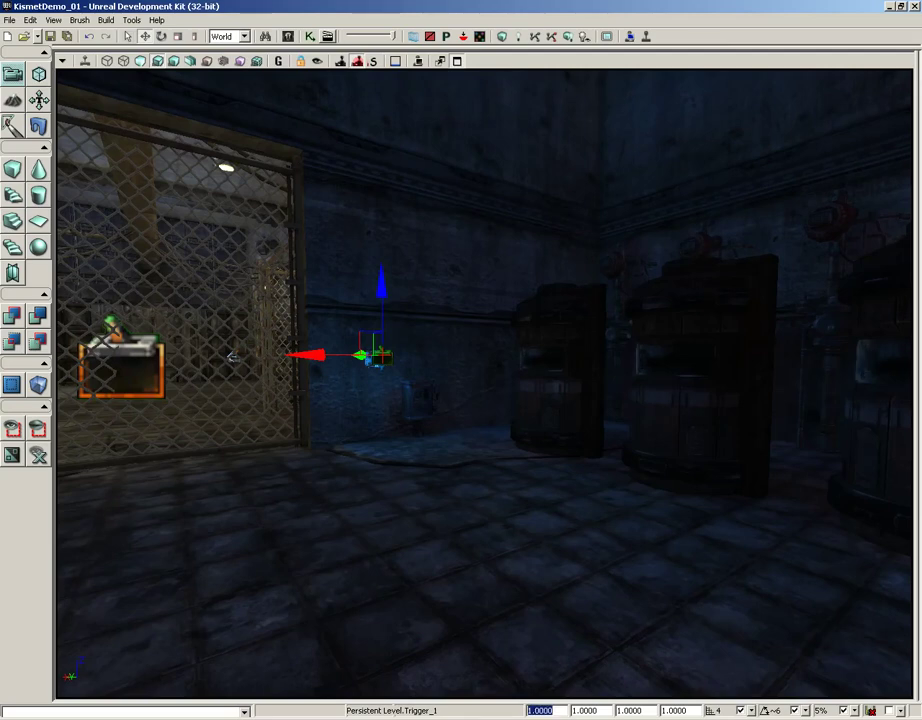
click(385, 357)
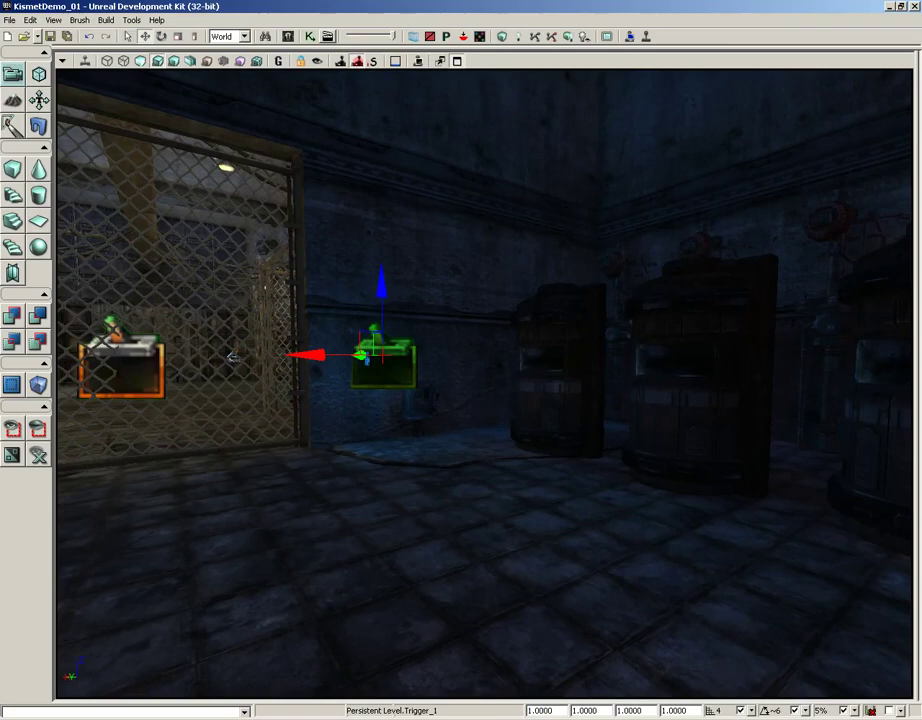
click(540, 710)
text(.3)
key(Return)
drag(401, 372, 463, 392)
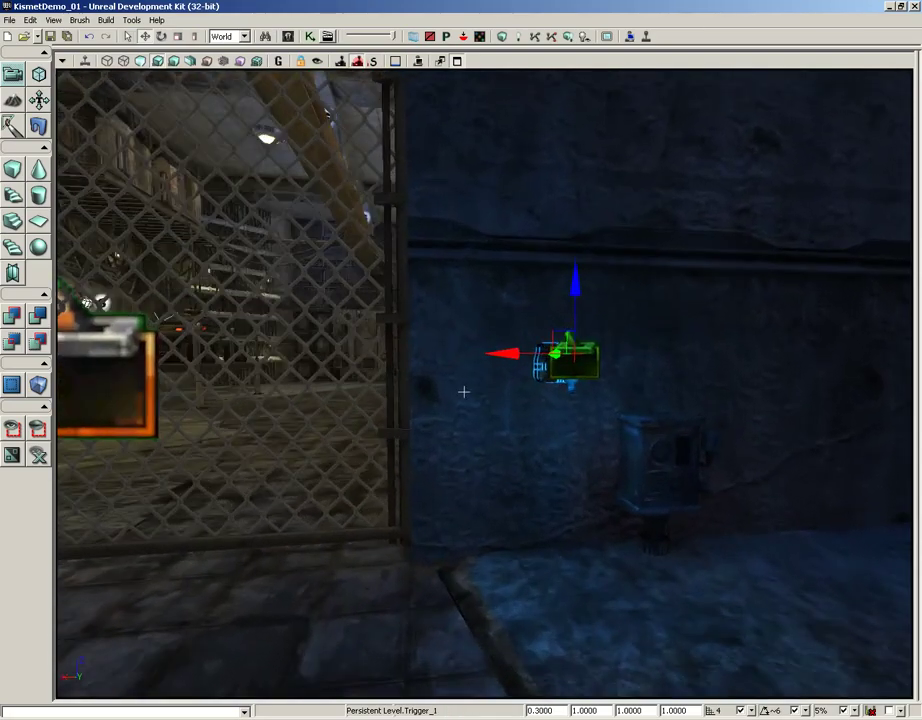
- Open UnrealKismet on Main_Sequence and pan the canvas away from the existing nodes
click(311, 37)
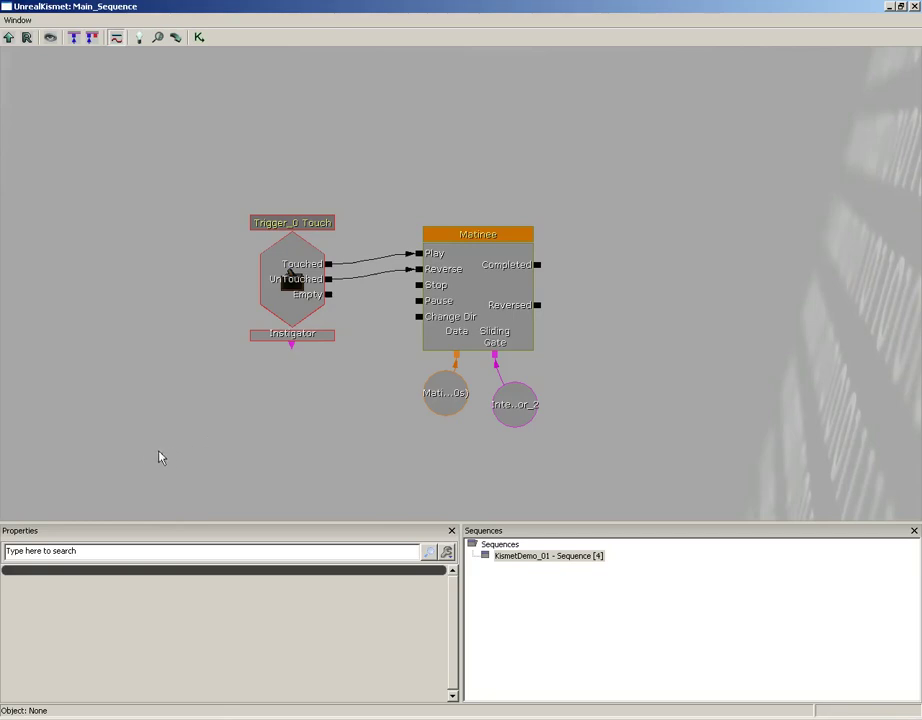
drag(146, 472, 421, 382)
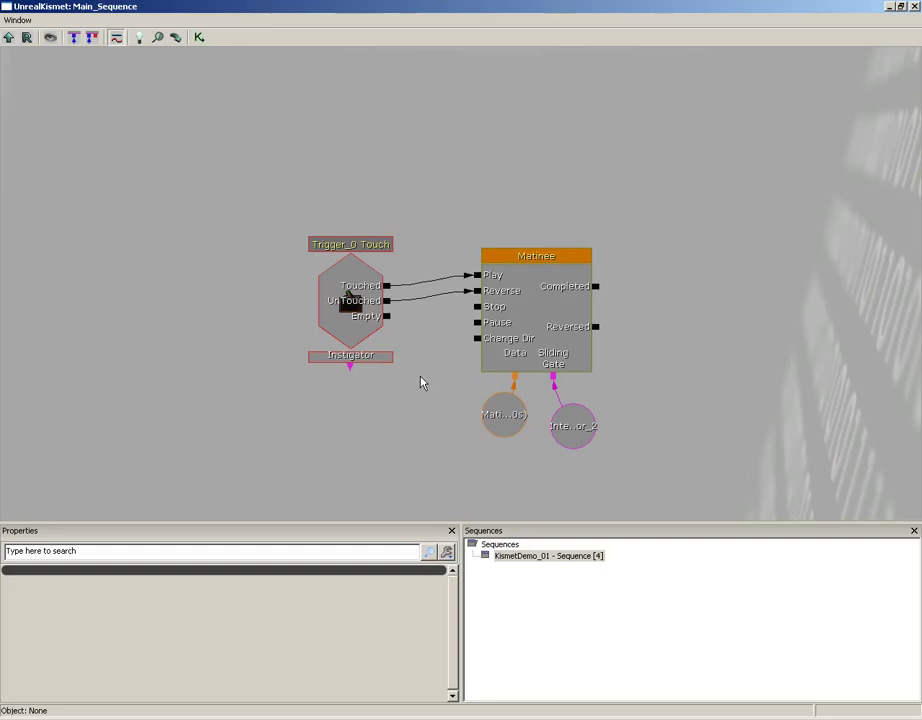
drag(384, 290, 469, 333)
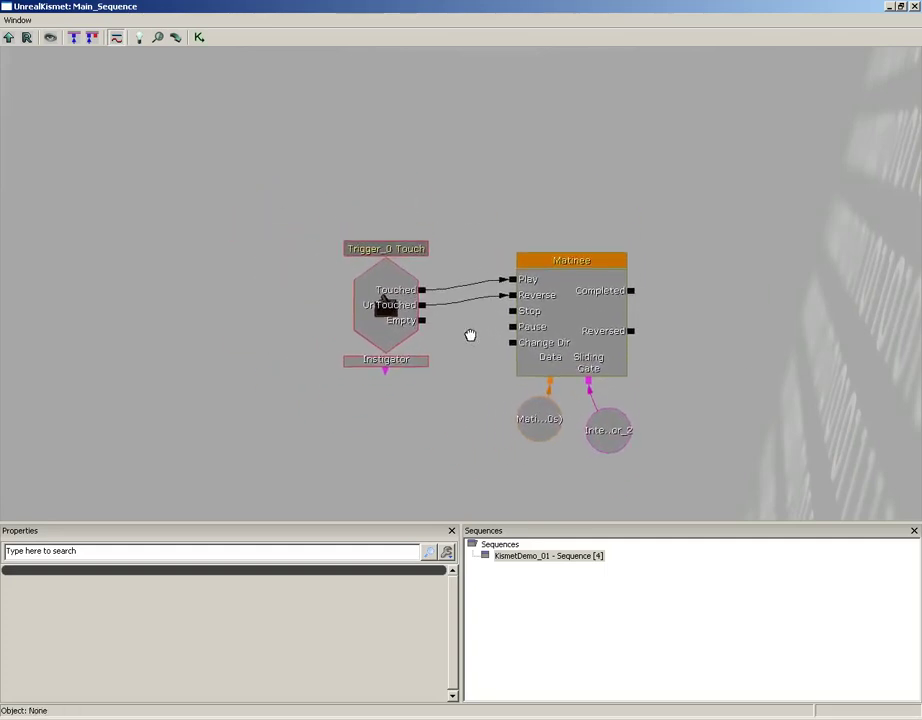
scroll(447, 330, down, 2)
scroll(440, 241, down, 4)
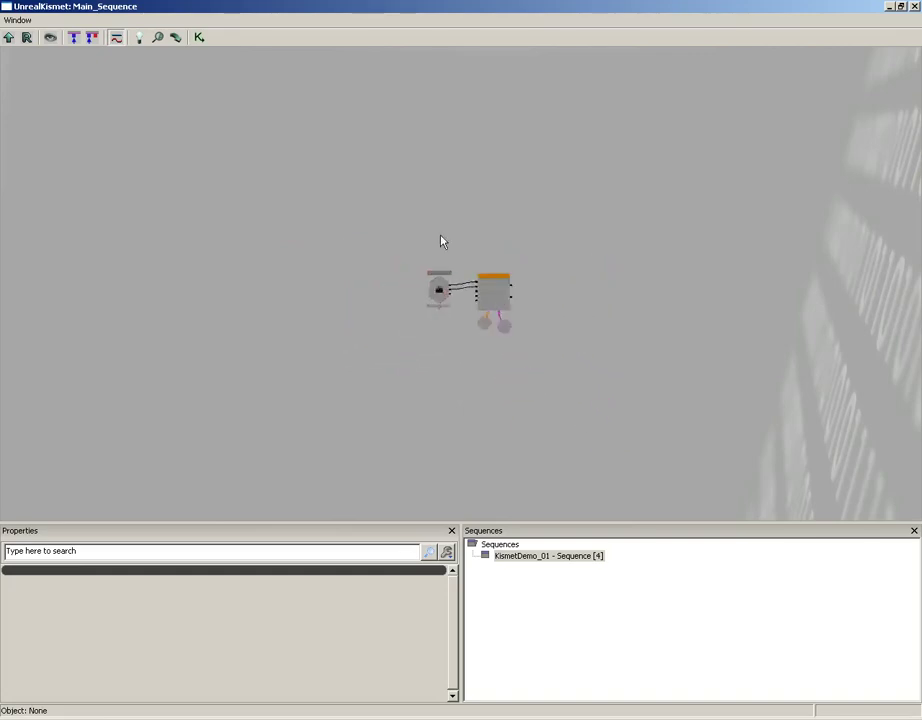
scroll(436, 280, up, 5)
scroll(434, 360, down, 3)
scroll(432, 355, up, 3)
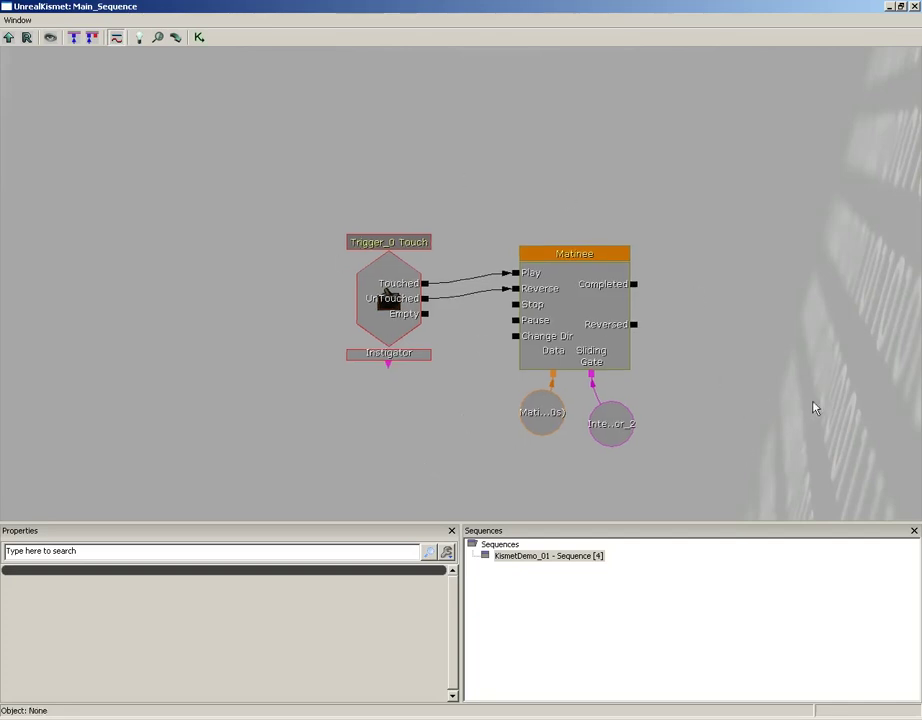
drag(815, 405, 163, 323)
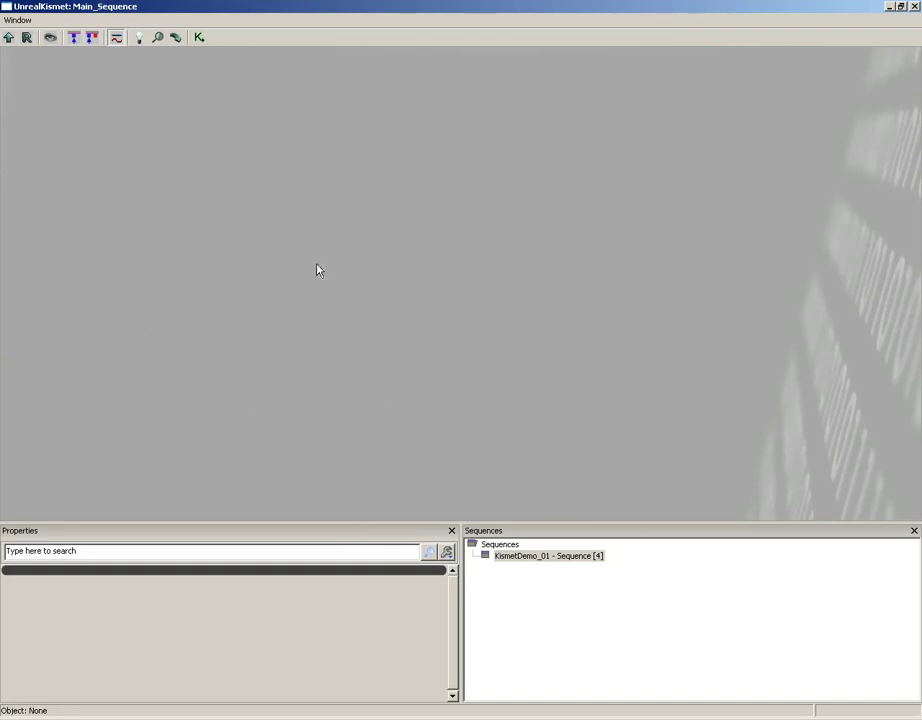
- Create a New Event Using Trigger_1 > Used node, leaving Max Trigger Count at 1
right_click(337, 227)
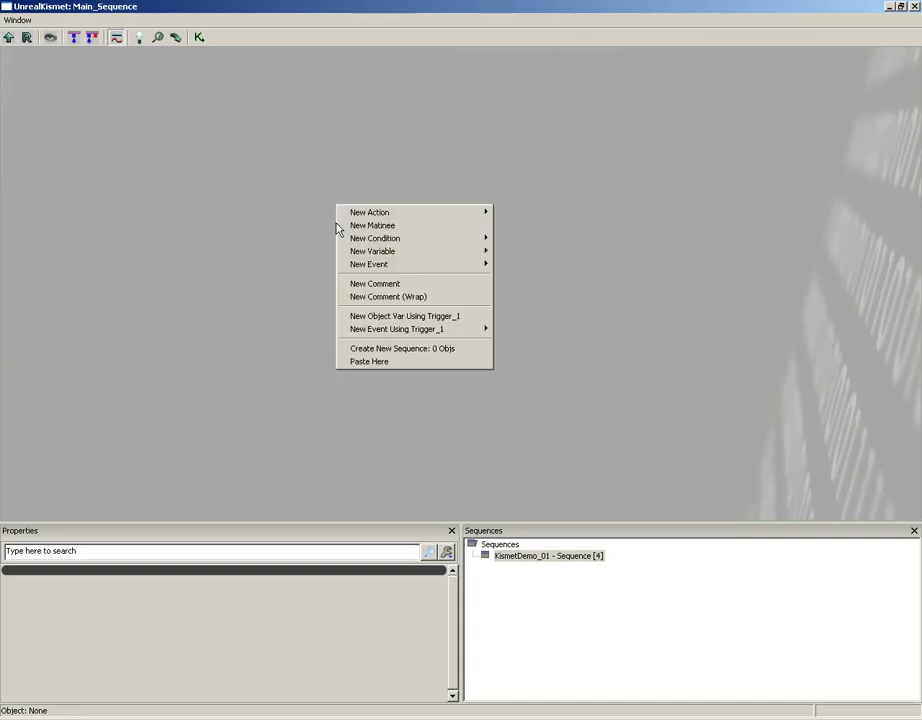
mouse_move(394, 334)
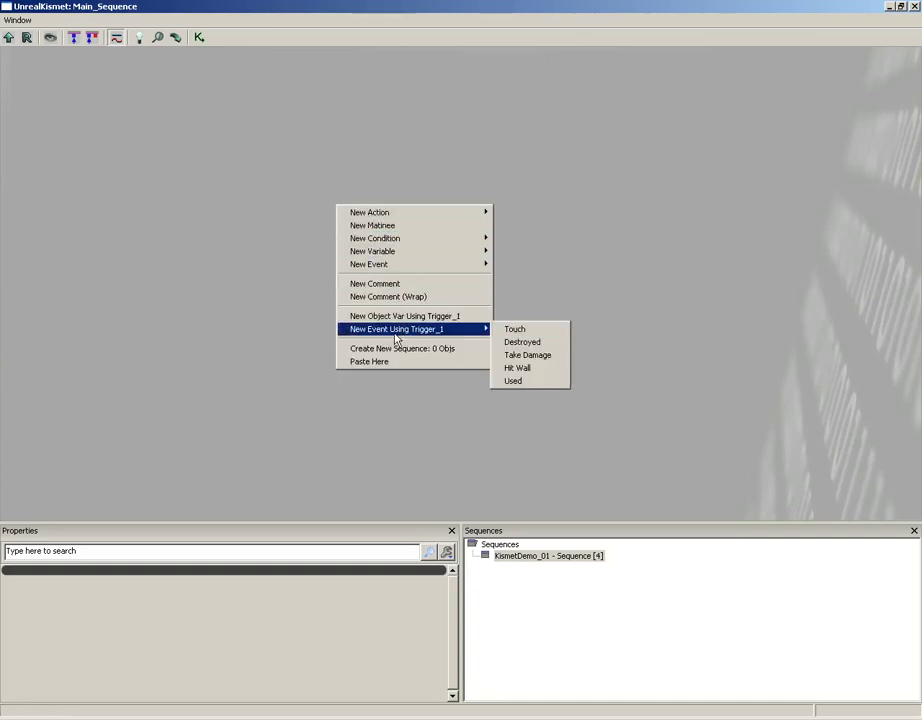
click(535, 384)
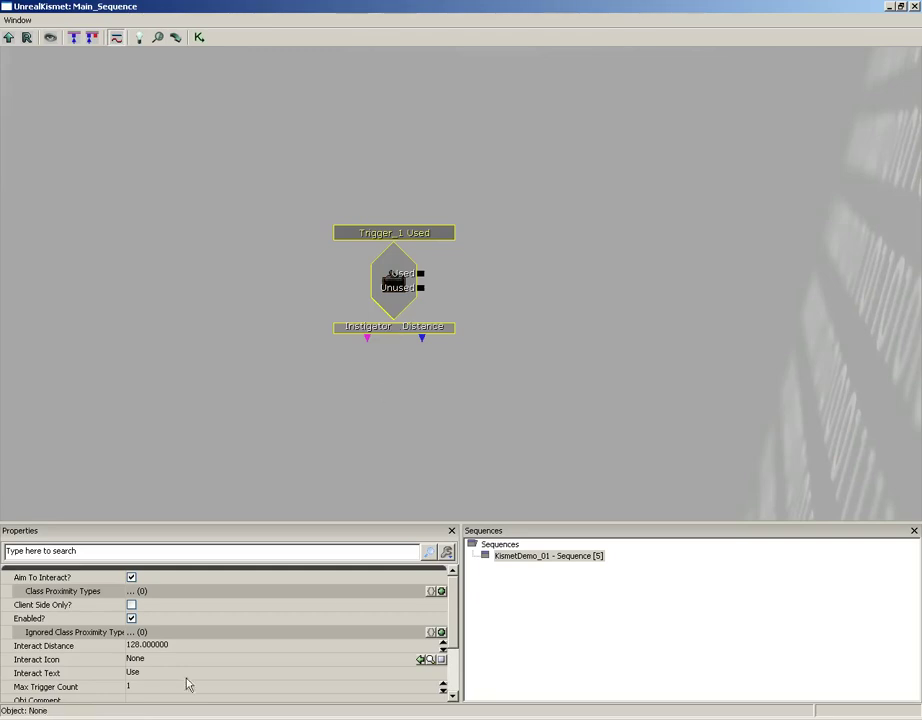
click(140, 687)
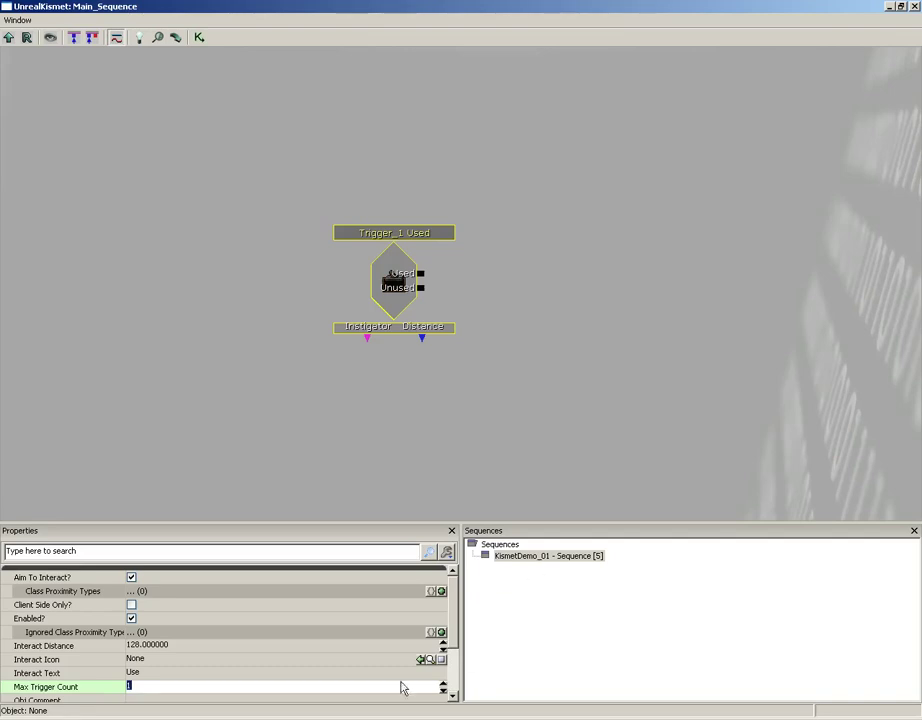
click(69, 581)
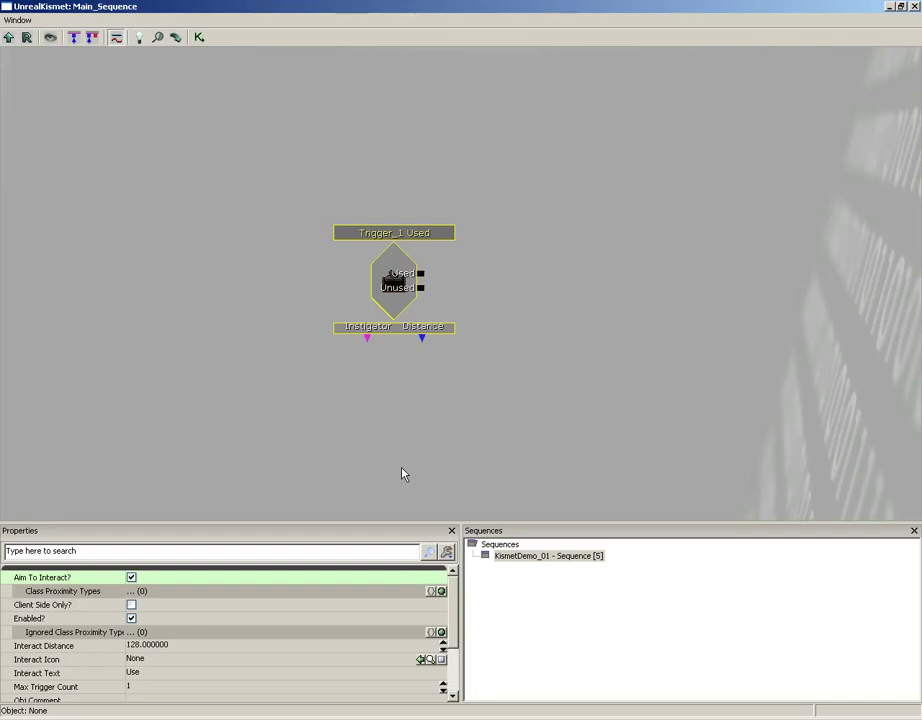
drag(580, 329, 521, 342)
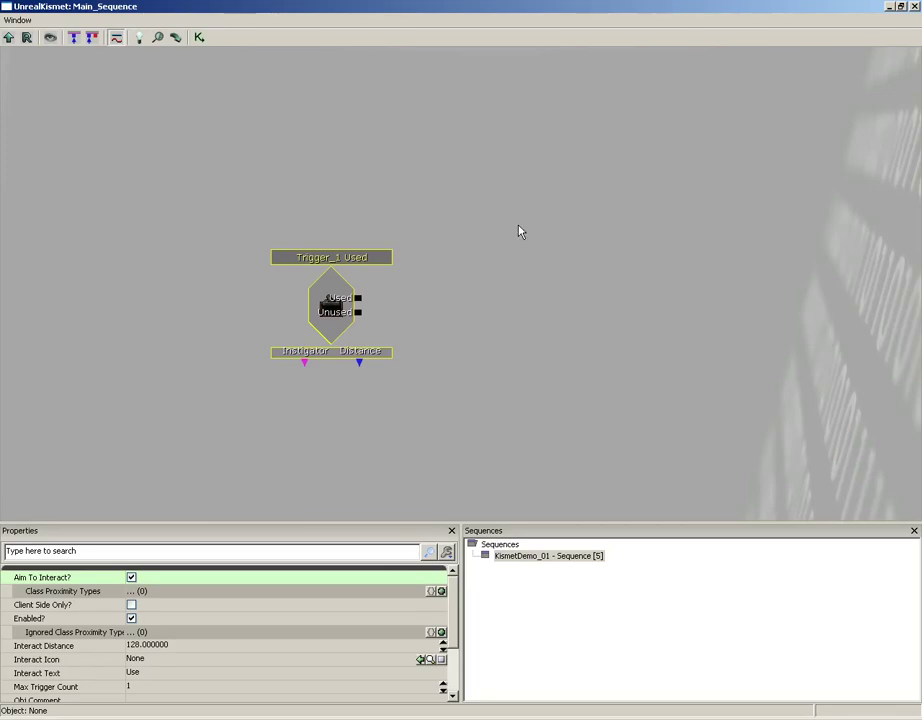
- Create a New Action > Toggle > Toggle node next to the Used event
right_click(441, 289)
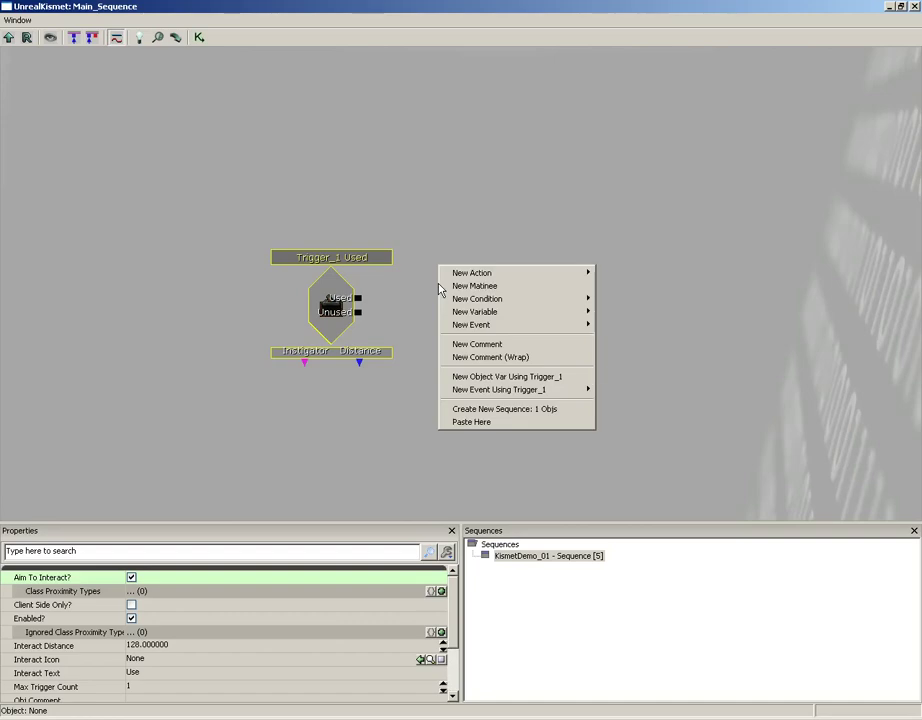
mouse_move(465, 272)
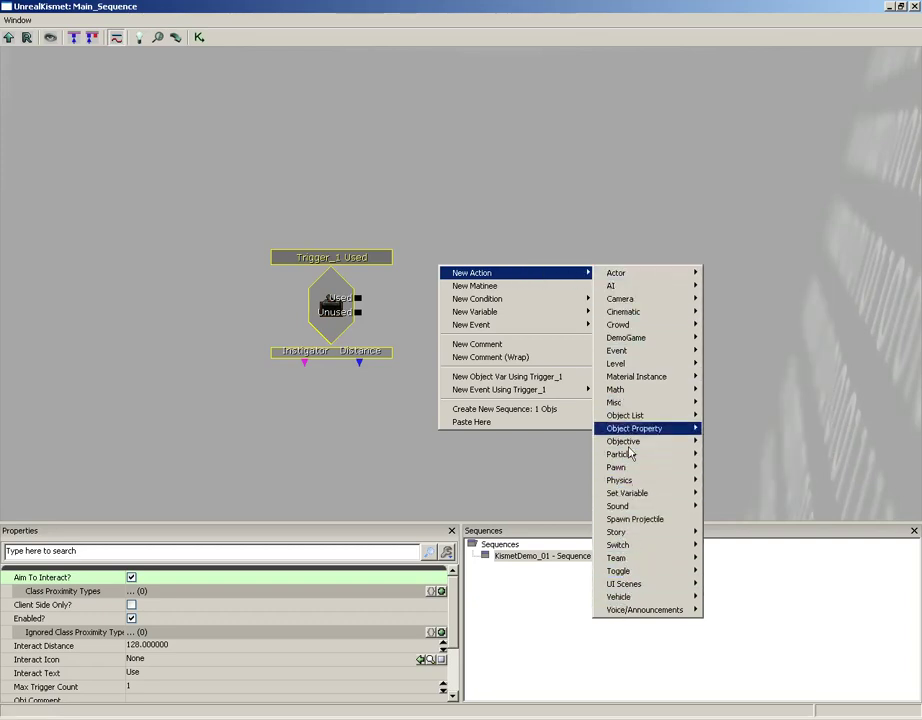
mouse_move(628, 303)
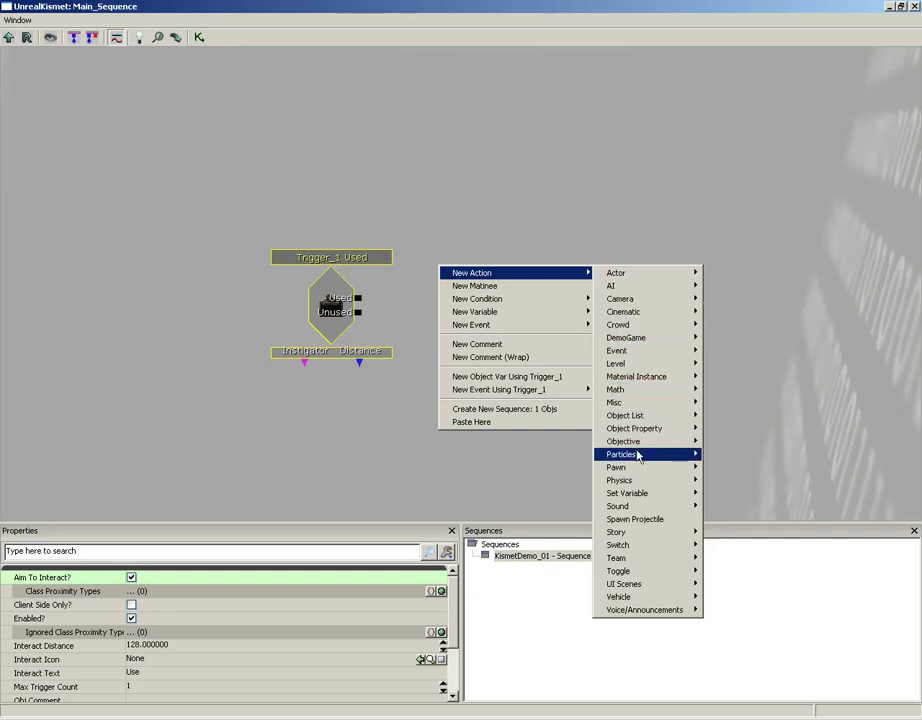
mouse_move(643, 470)
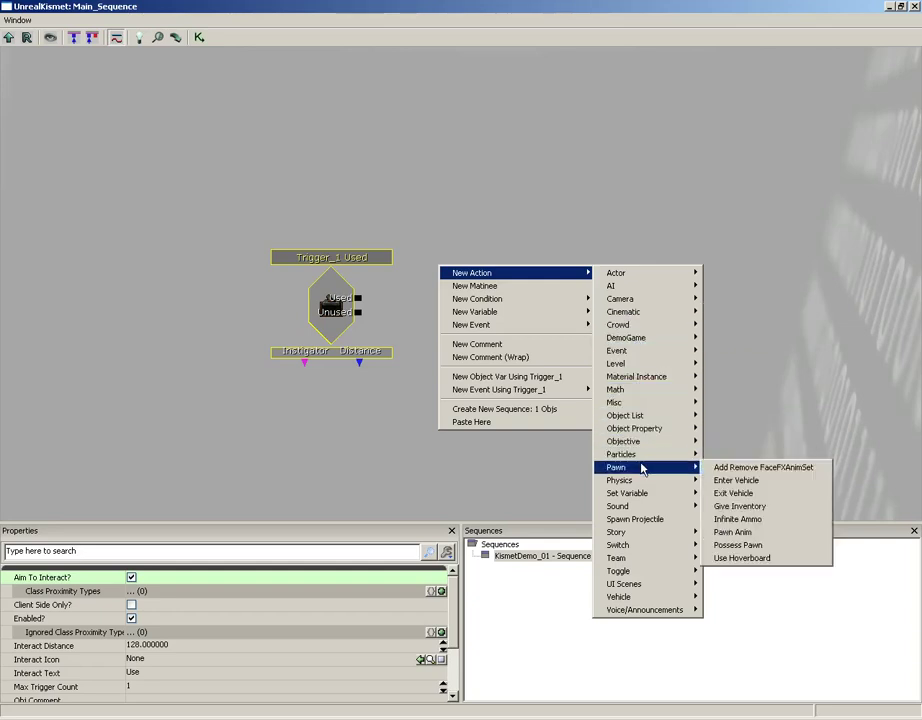
mouse_move(641, 574)
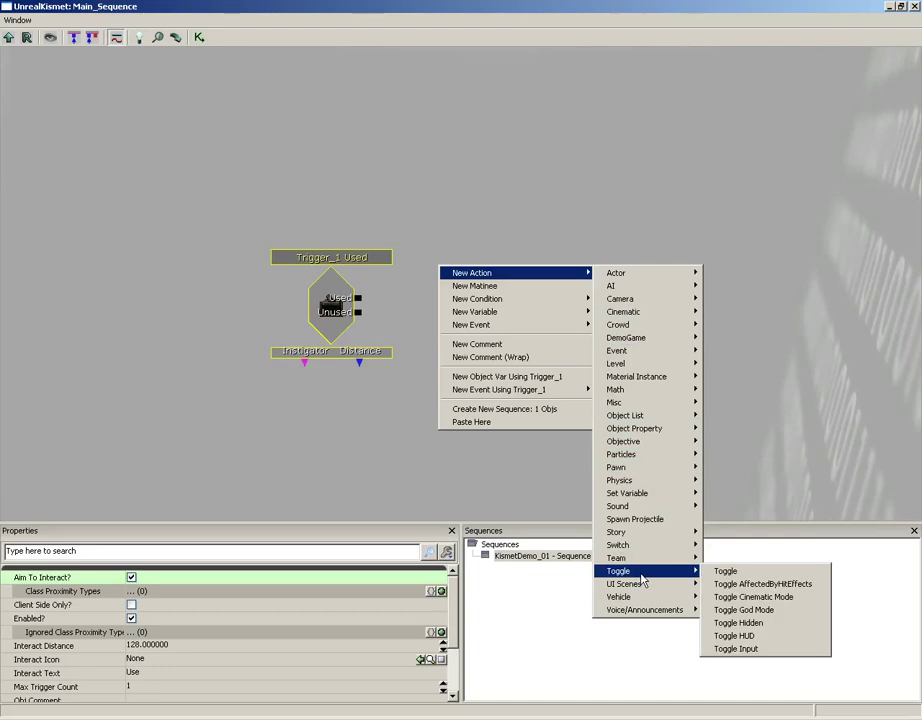
click(744, 575)
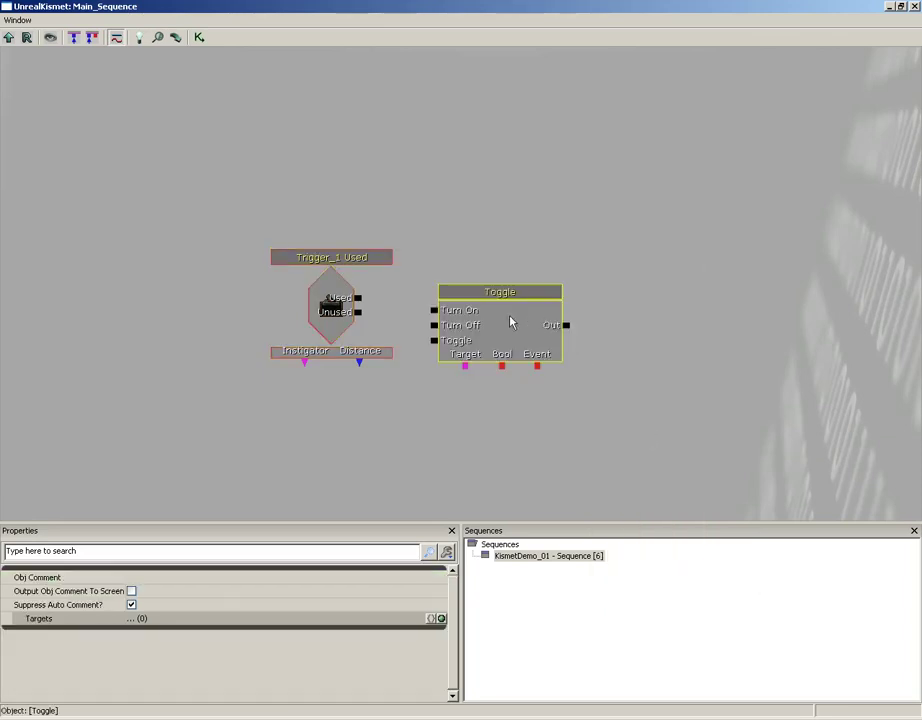
- Link the Trigger_1 Used event's Used output to the Toggle node's Toggle input
drag(494, 319, 502, 307)
drag(558, 412, 551, 372)
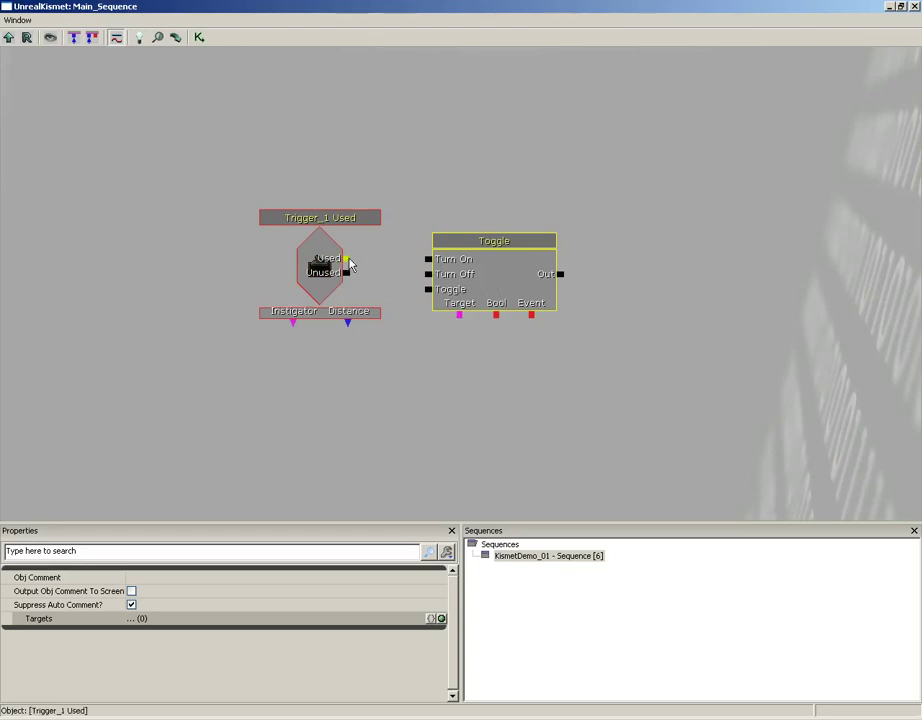
drag(350, 264, 428, 290)
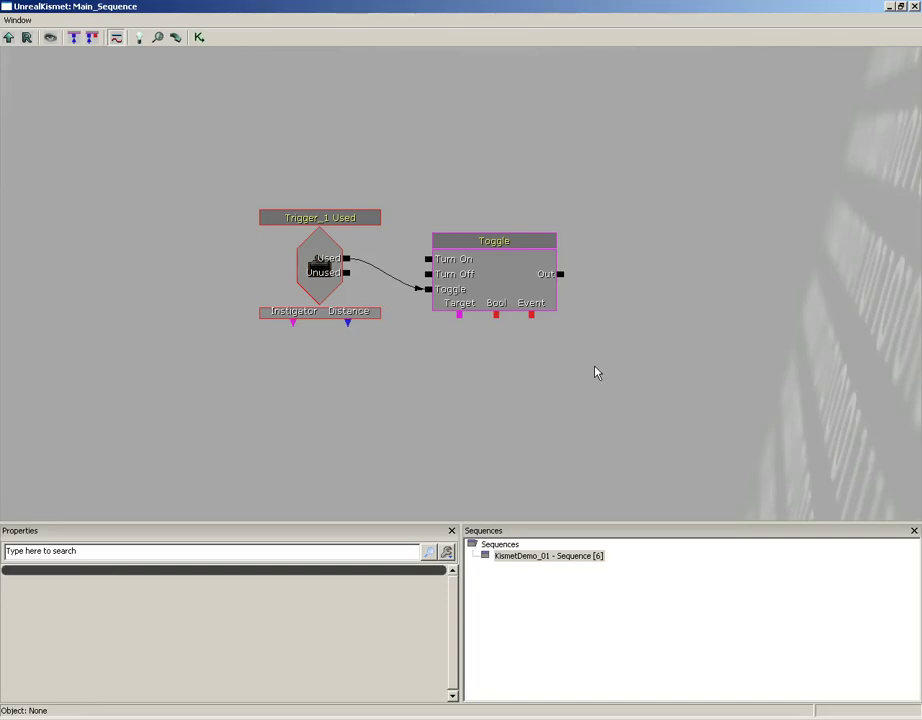